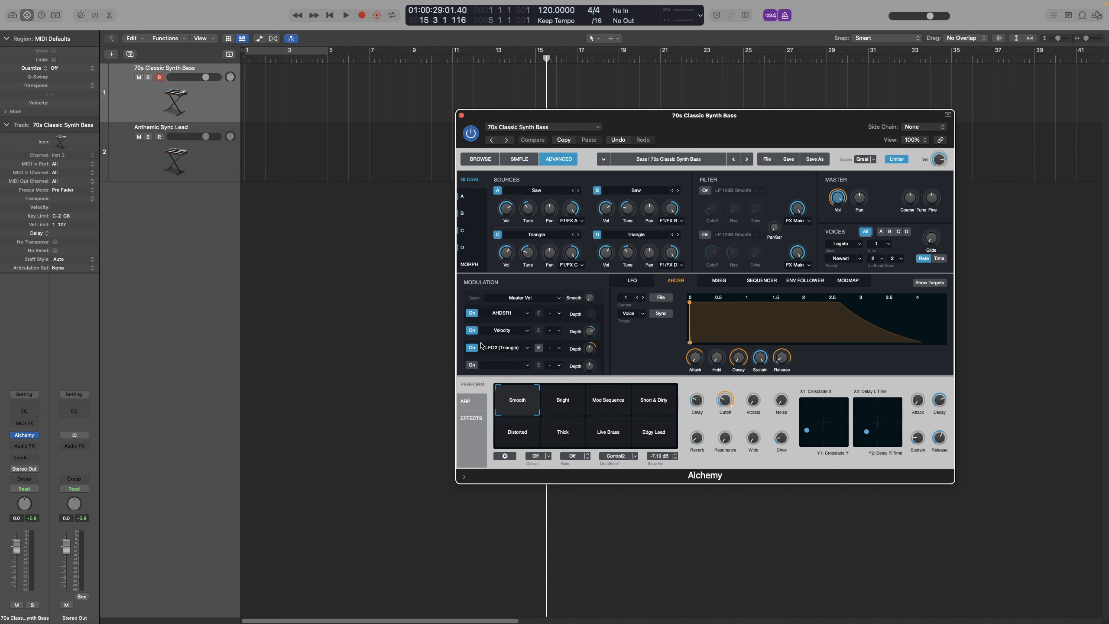
Insert the Modulator MIDI effect on the 70s Classic Synth Bass channel and enlarge its view to 125%.
click(31, 424)
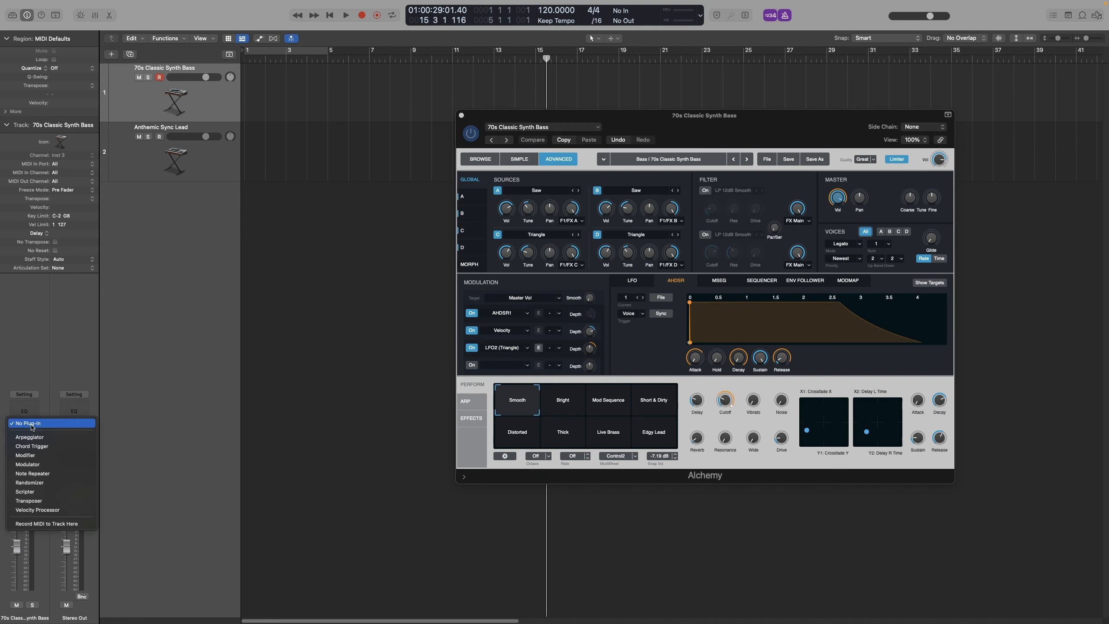
click(51, 464)
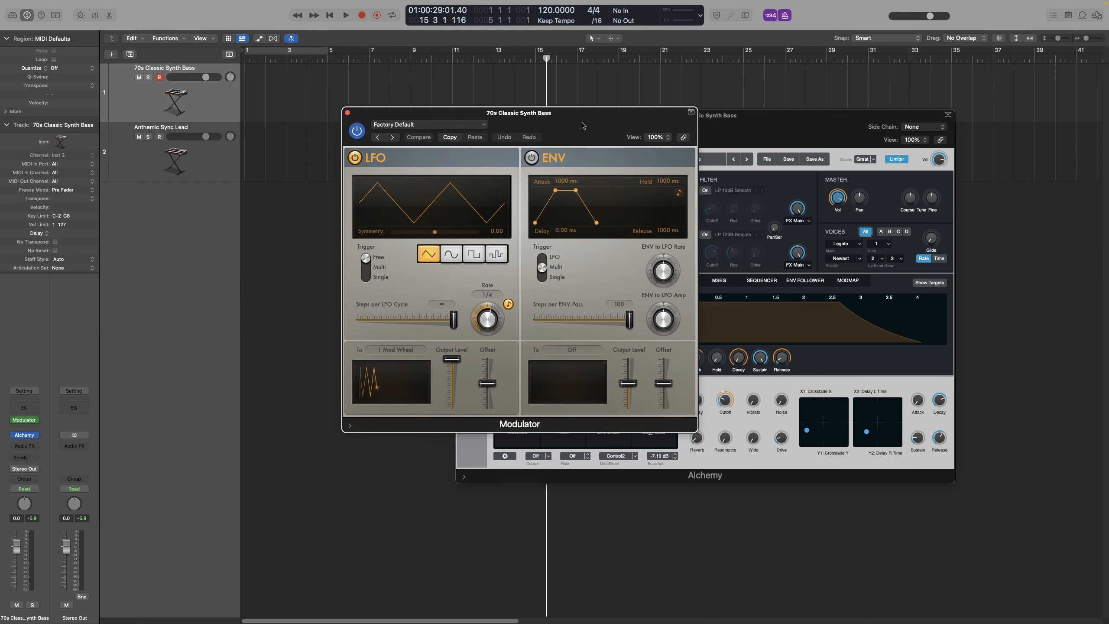
click(656, 138)
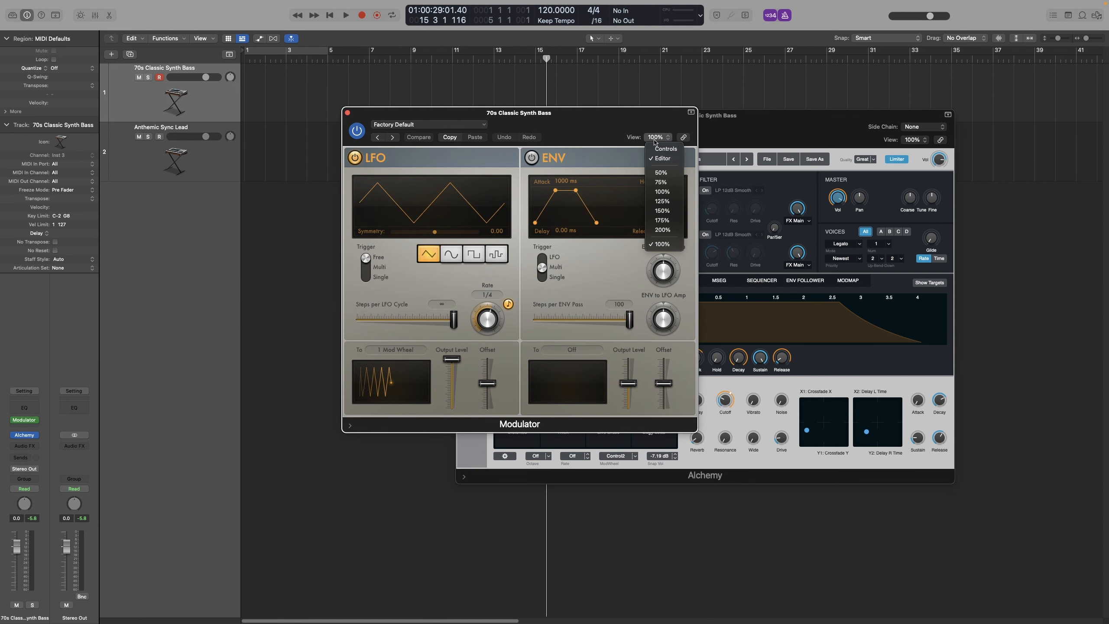
click(663, 203)
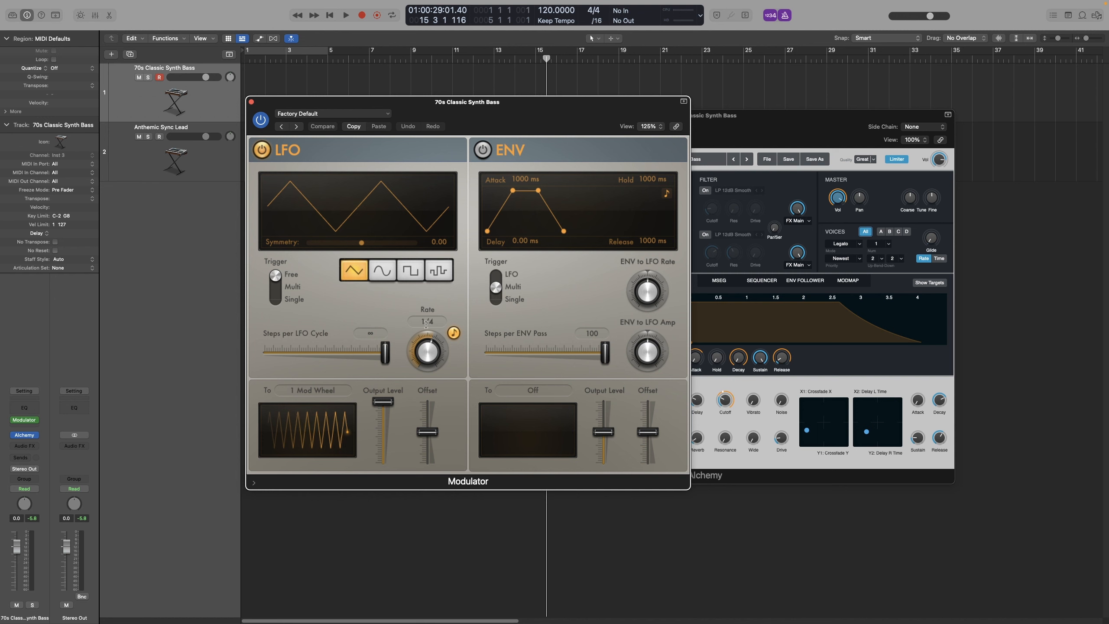
Switch the Modulator's LFO section off and back on twice to compare the bass with and without modulation.
click(263, 154)
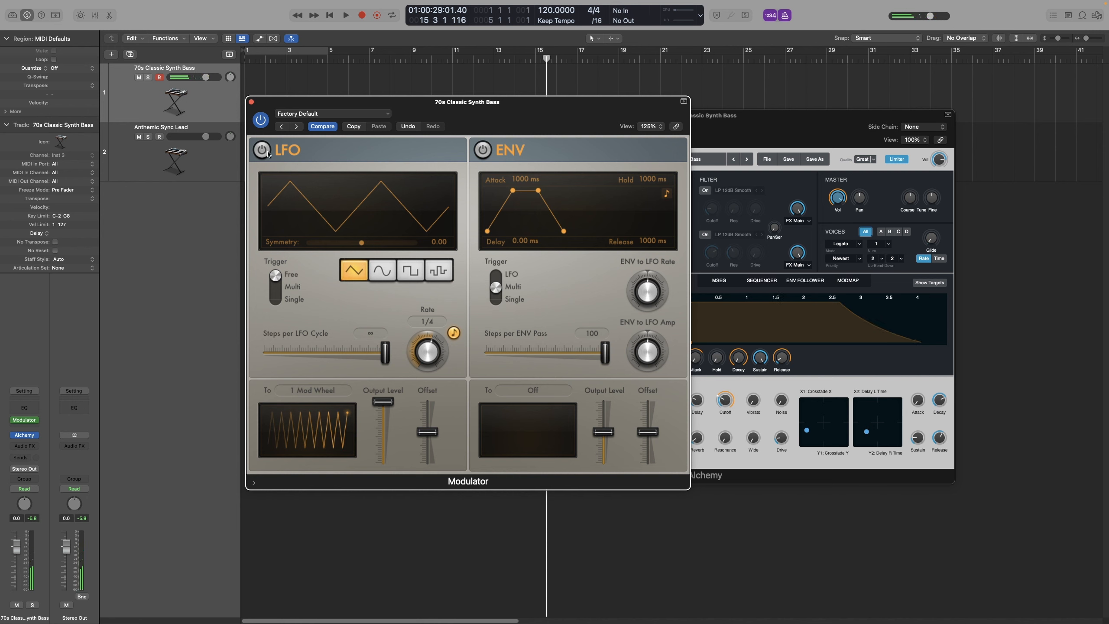
click(263, 150)
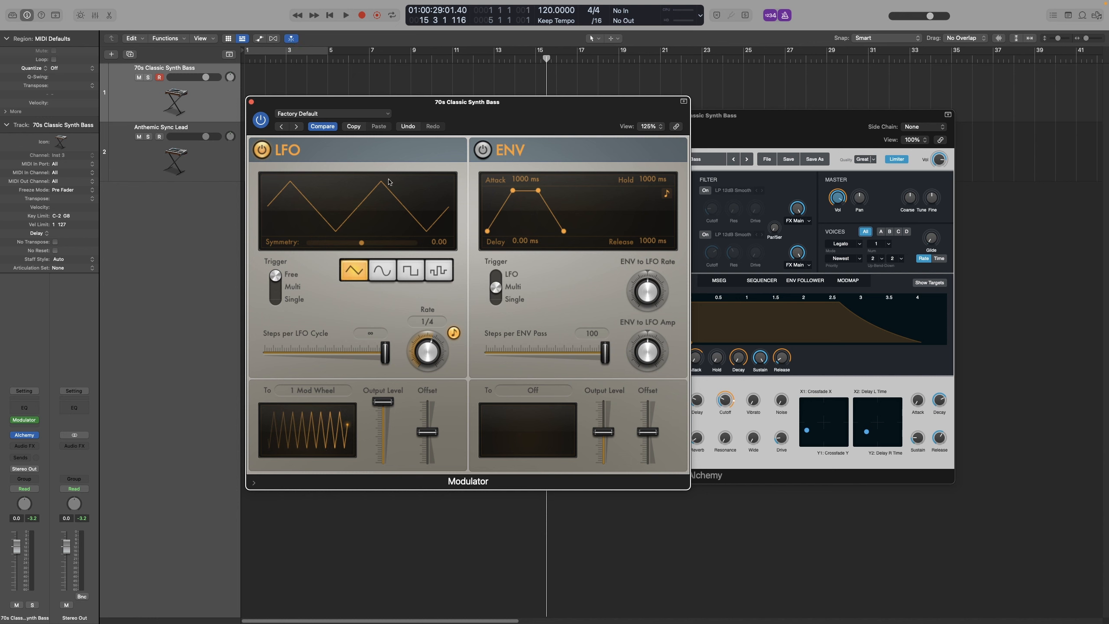
click(263, 151)
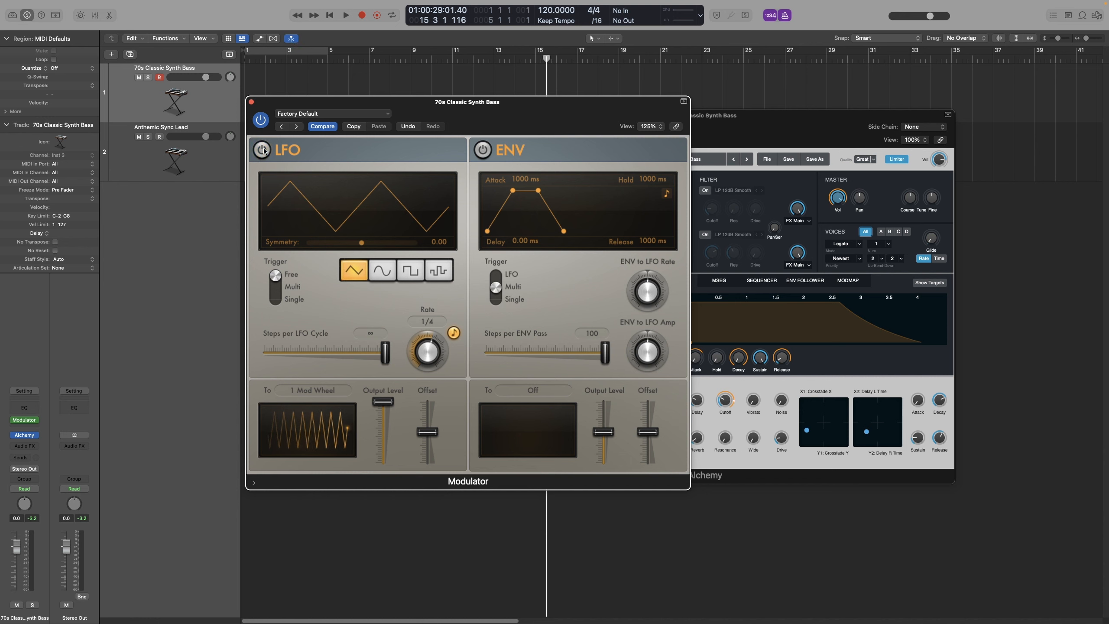
click(263, 150)
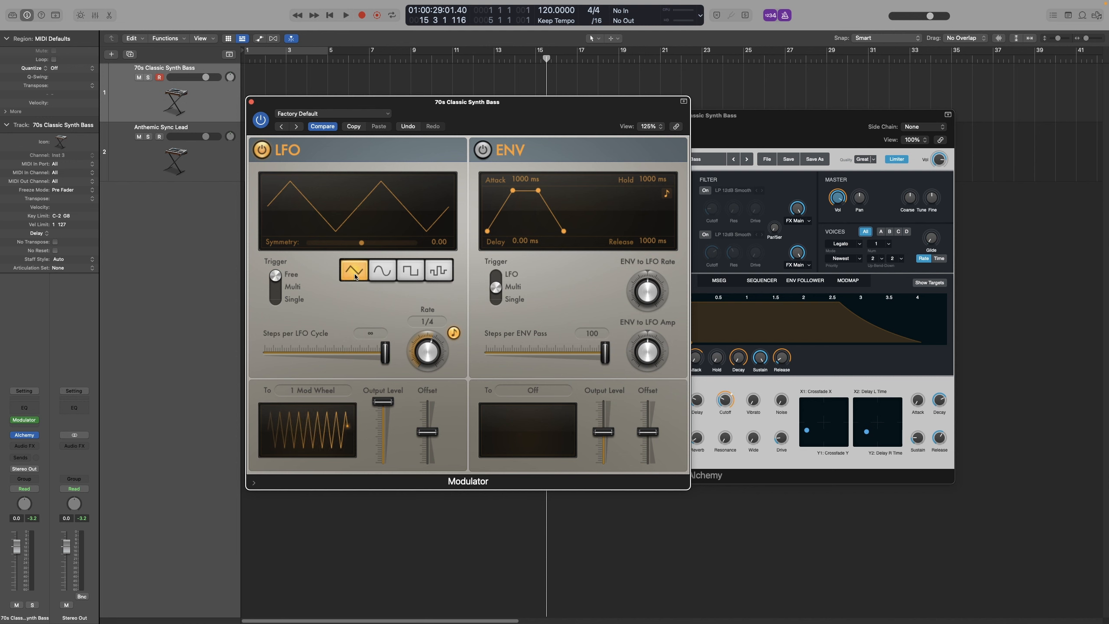
Audition the sine, square and random LFO waveforms against the triangle, ending on the triangle waveform.
click(381, 276)
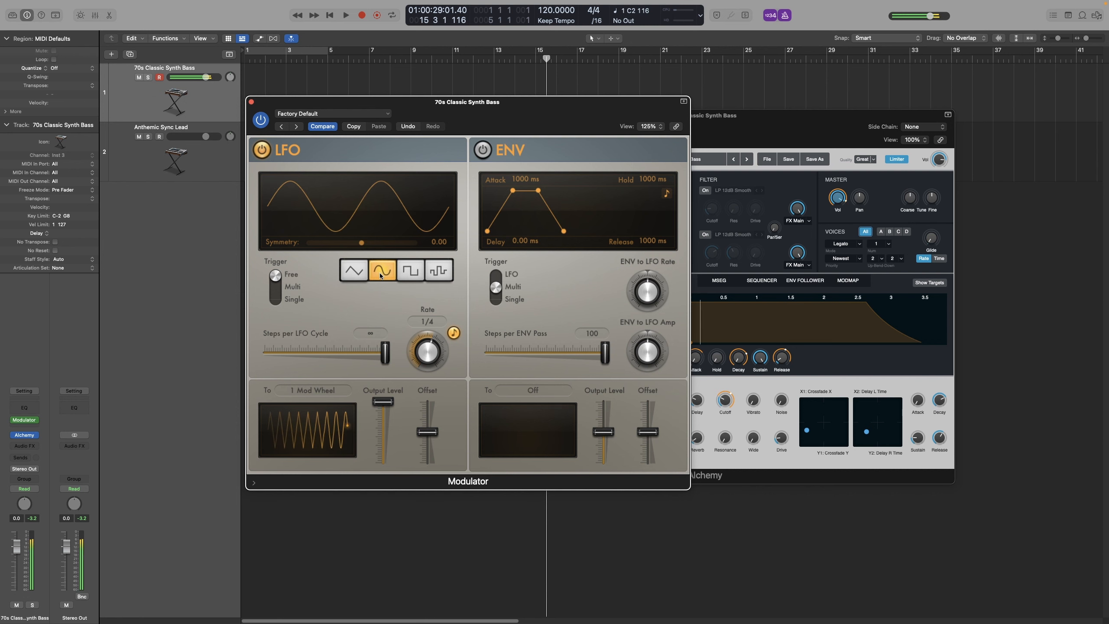
click(411, 275)
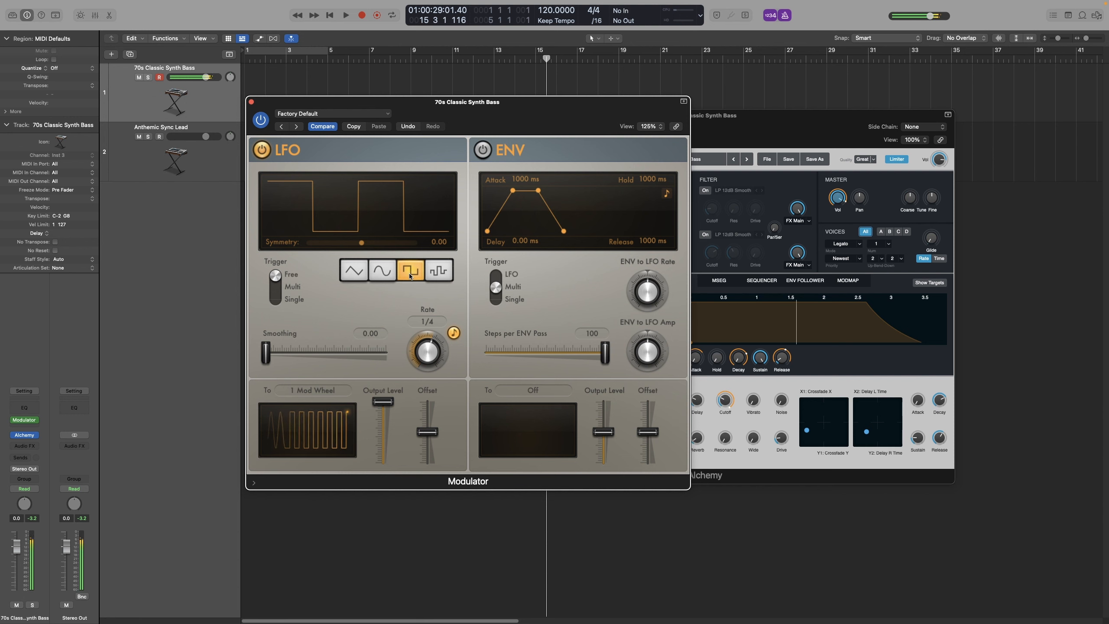
click(434, 272)
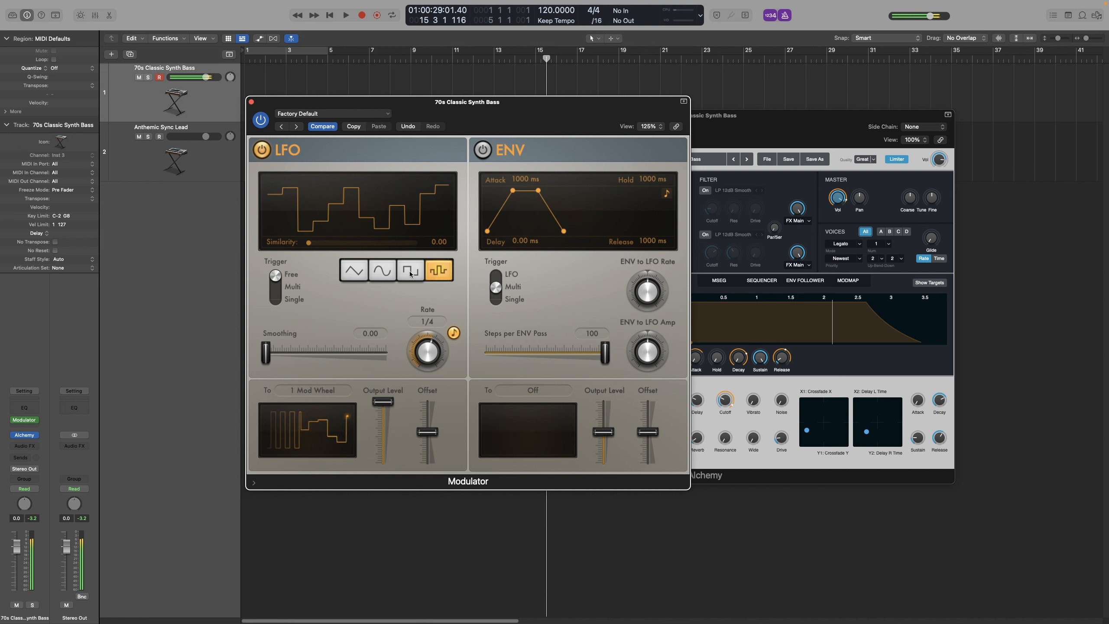
click(353, 273)
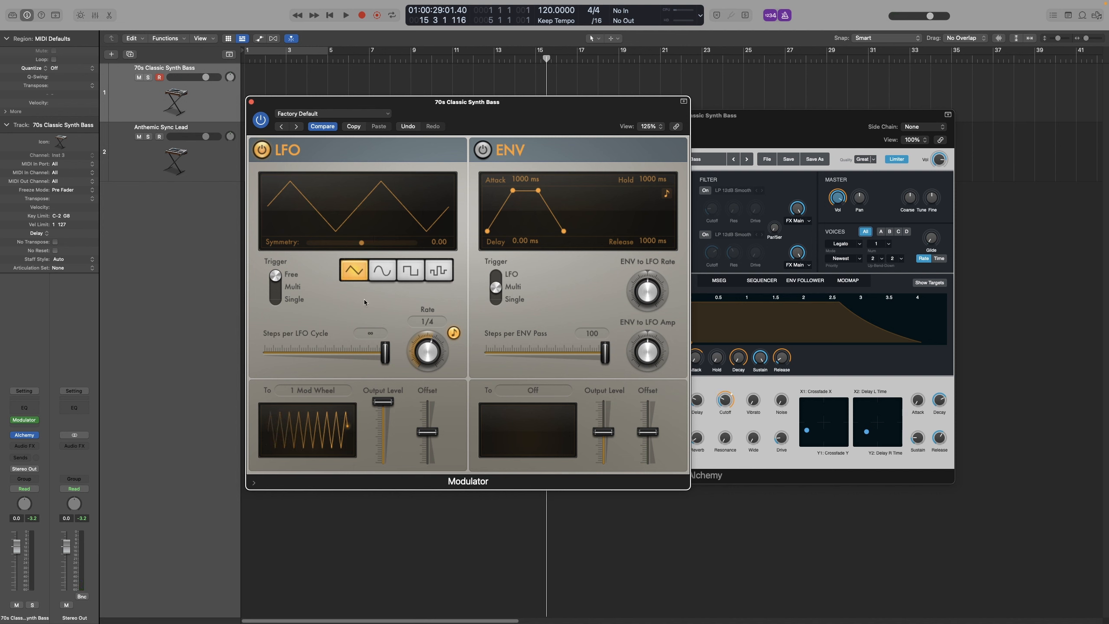
click(439, 273)
click(353, 273)
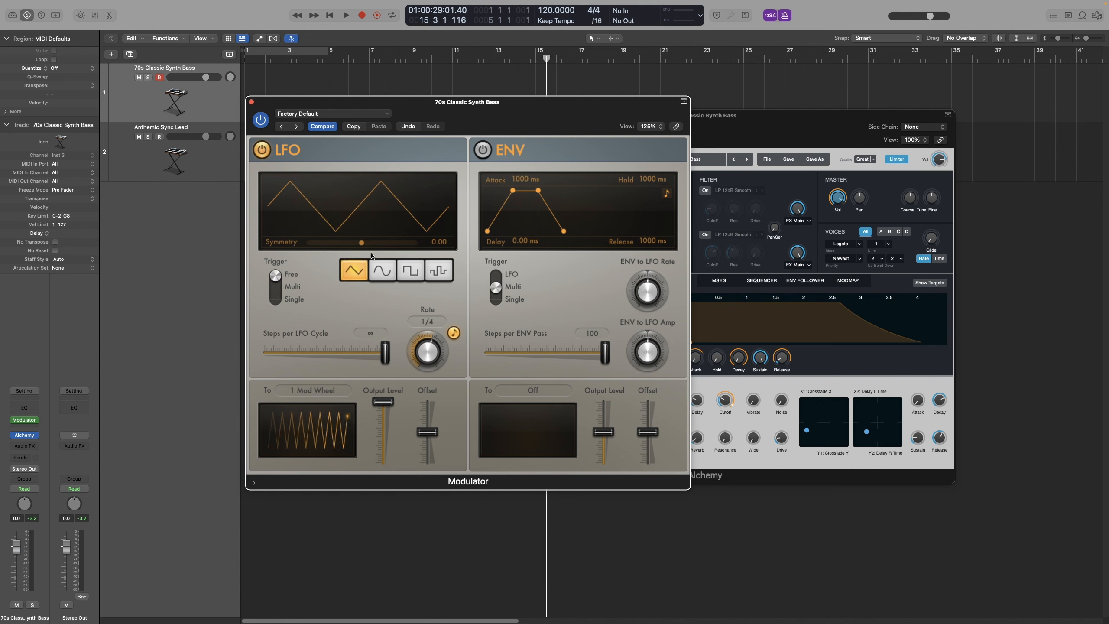
Sweep the triangle LFO's Symmetry up to 1.00 and bring it back to about -0.03.
mouse_move(361, 243)
mouse_down()
mouse_move(415, 250)
mouse_move(365, 250)
mouse_up()
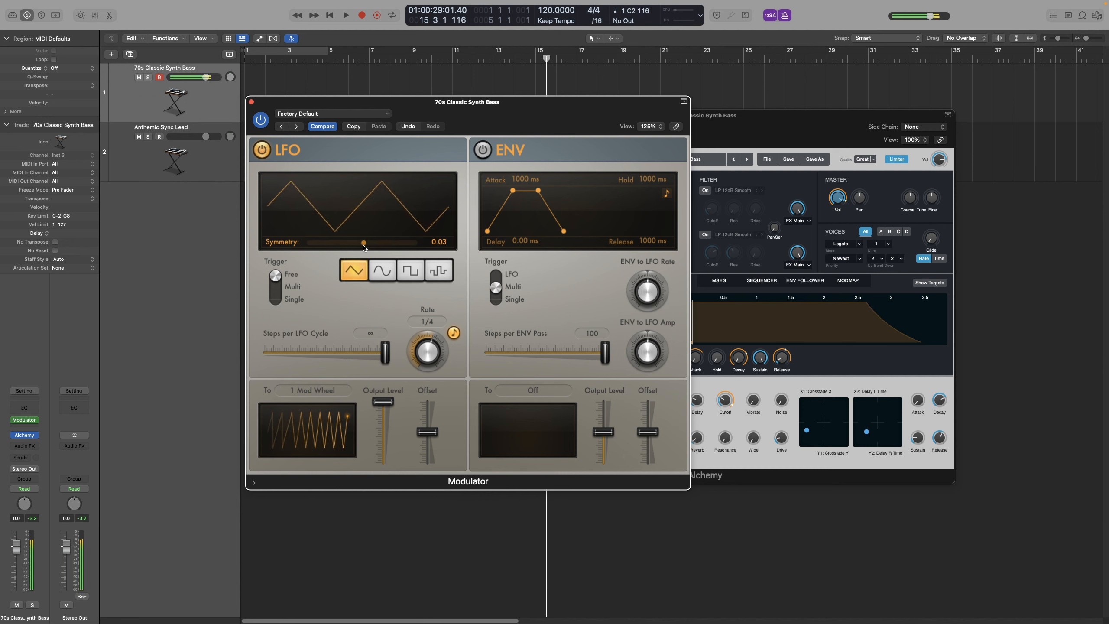
drag(366, 246, 421, 250)
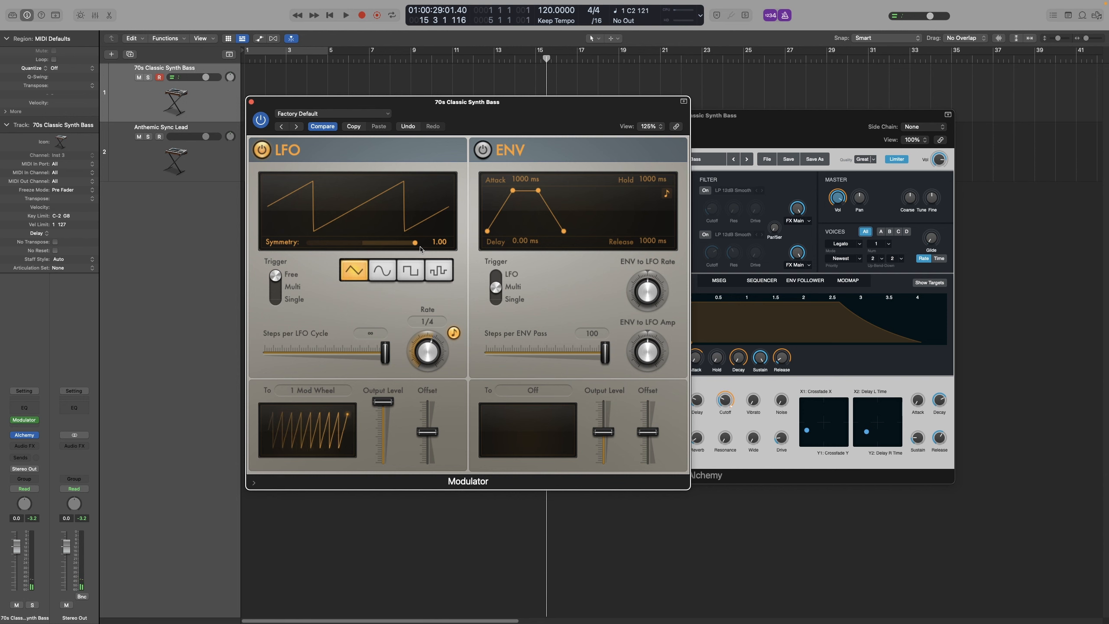
drag(421, 250, 362, 250)
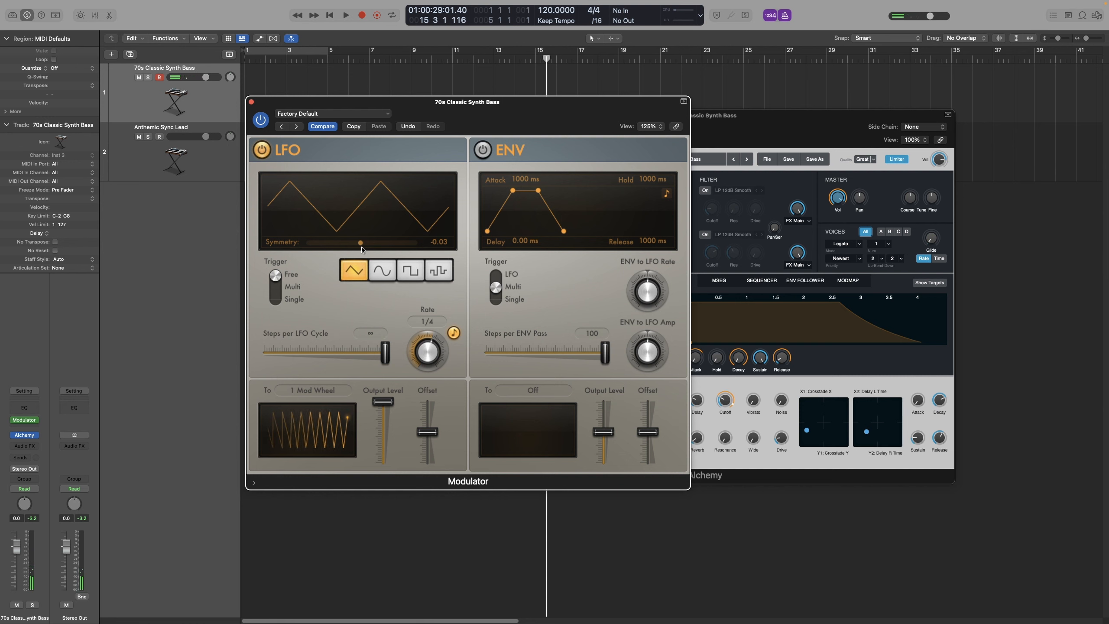
Choose the sine LFO waveform, raise its Symmetry to 1.00 and return it to about -0.04.
click(375, 276)
drag(360, 243, 433, 258)
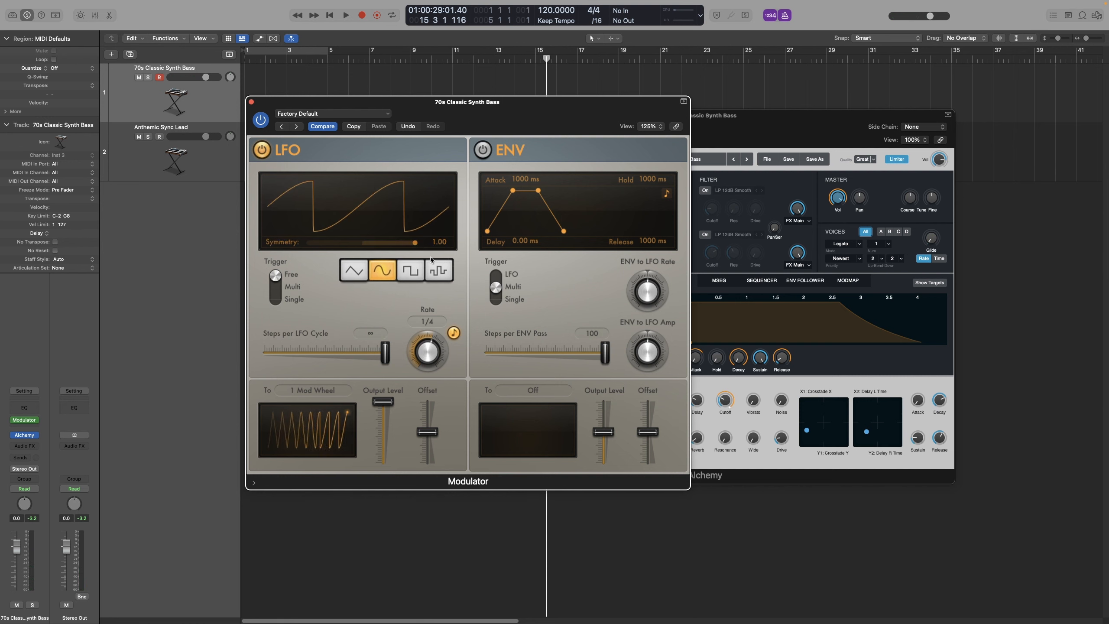
drag(414, 247, 360, 246)
Choose the square LFO waveform and adjust its Symmetry to about -0.01.
click(416, 274)
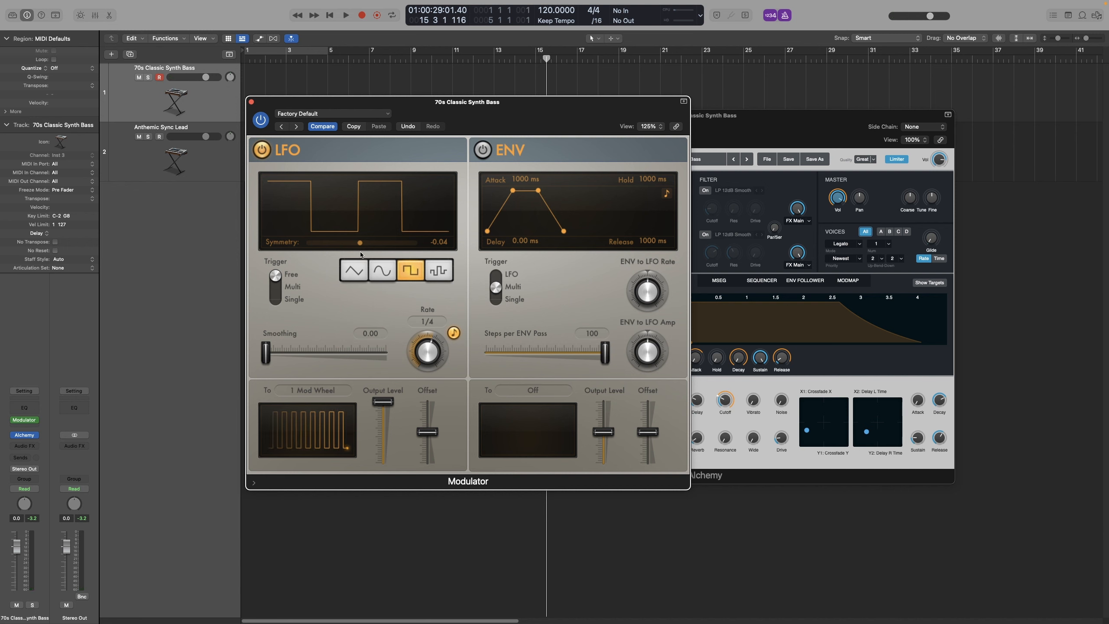
mouse_move(360, 243)
mouse_down()
mouse_move(384, 243)
mouse_move(316, 244)
mouse_move(406, 247)
mouse_move(315, 246)
mouse_move(363, 247)
mouse_up()
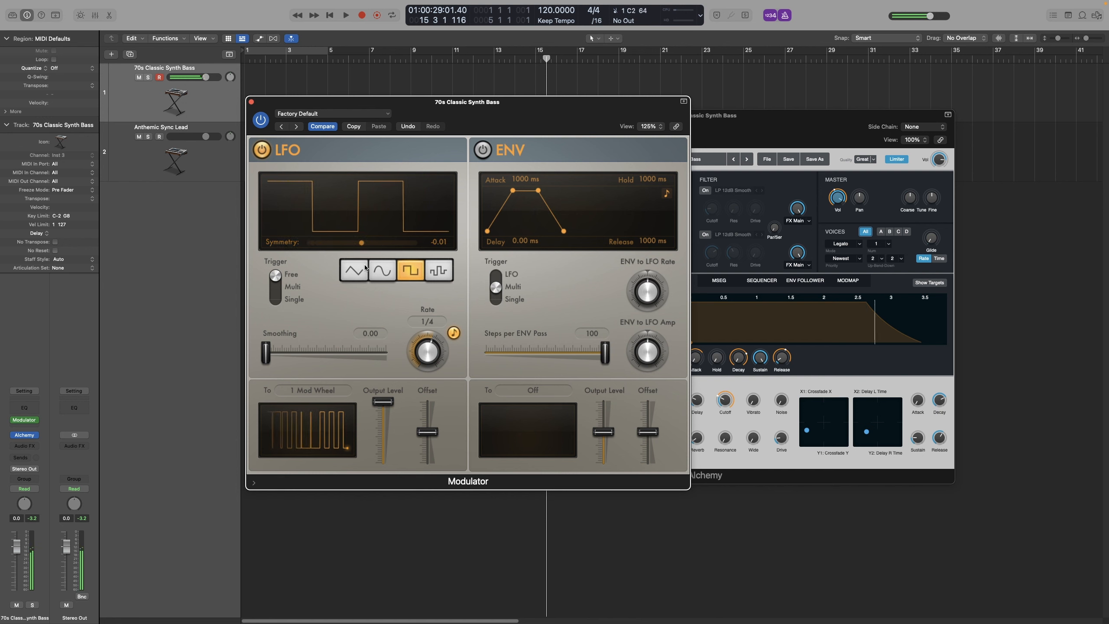
Try the random LFO waveform with Similarity raised to 1.00 and returned to 0.00, ending on the triangle waveform.
click(437, 276)
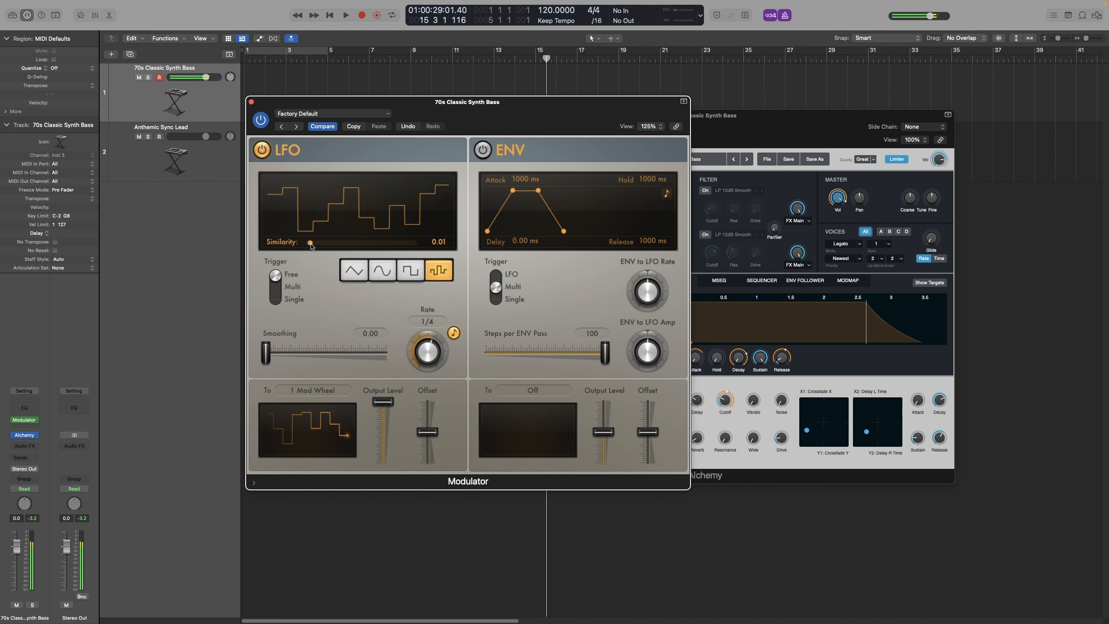
drag(311, 243, 384, 257)
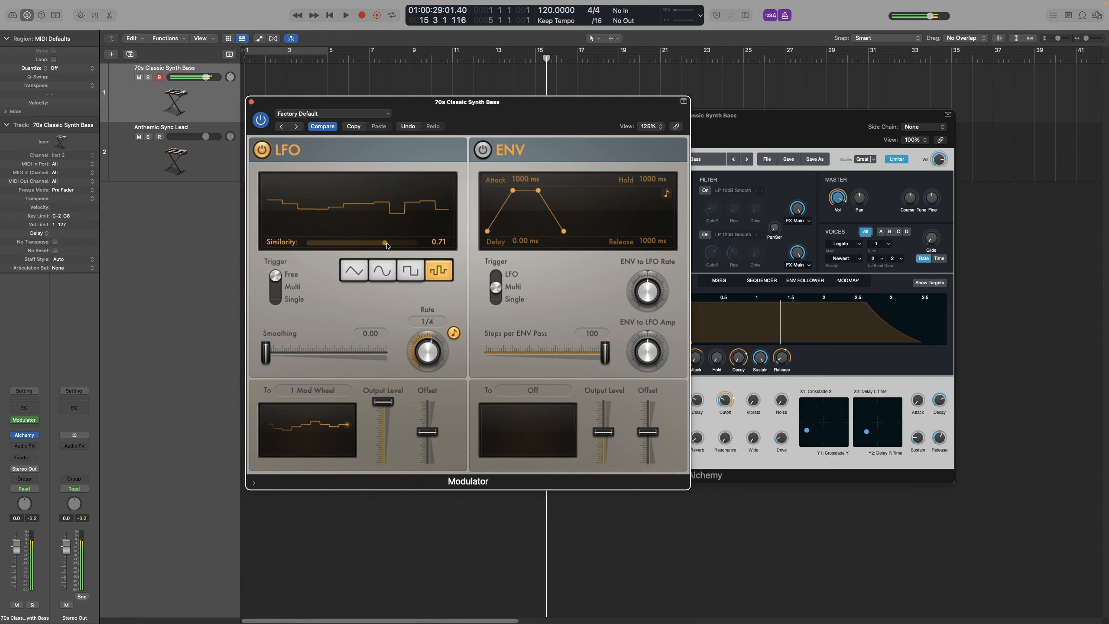
drag(388, 245, 423, 246)
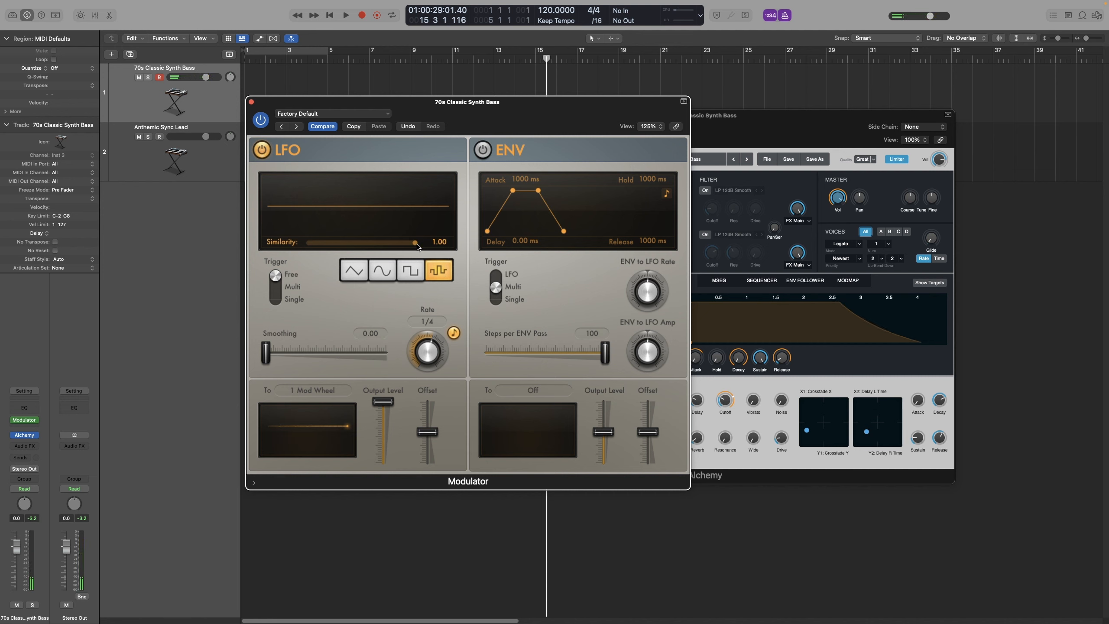
drag(417, 245, 306, 249)
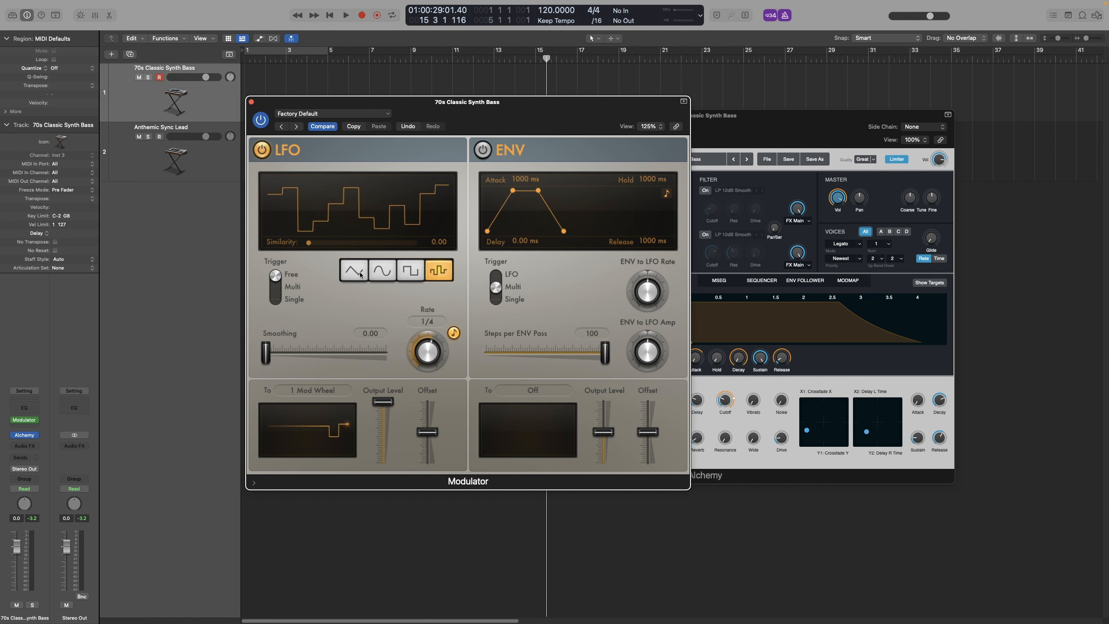
click(354, 273)
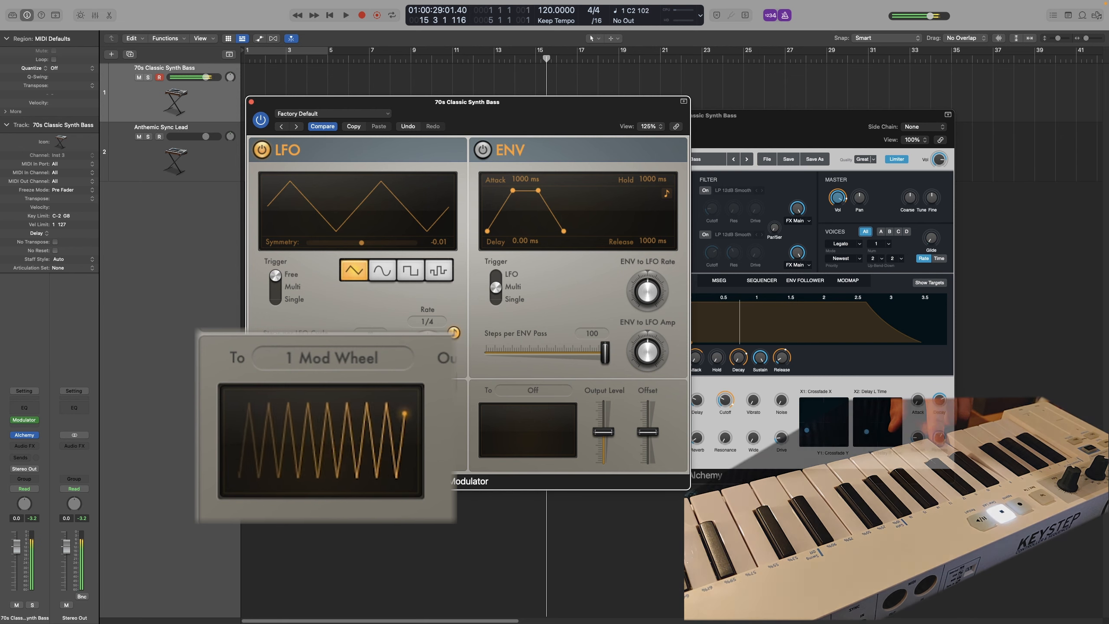
Set the LFO trigger to Single and try the Steps per LFO Cycle slider, leaving it at infinity.
click(276, 287)
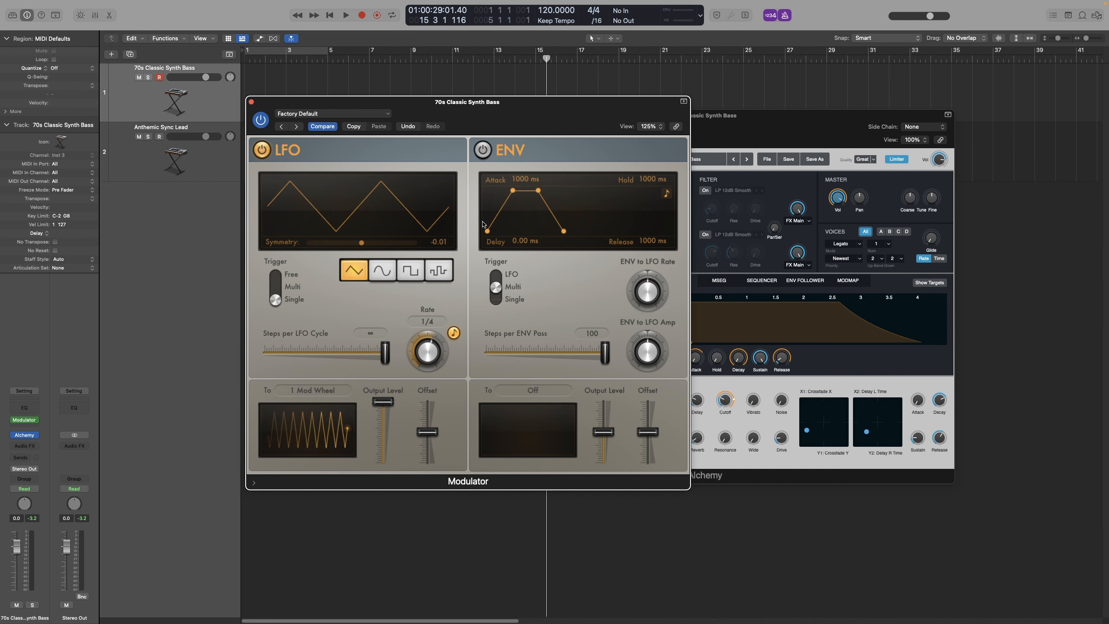
mouse_move(385, 352)
mouse_down()
mouse_move(268, 358)
mouse_move(401, 356)
mouse_up()
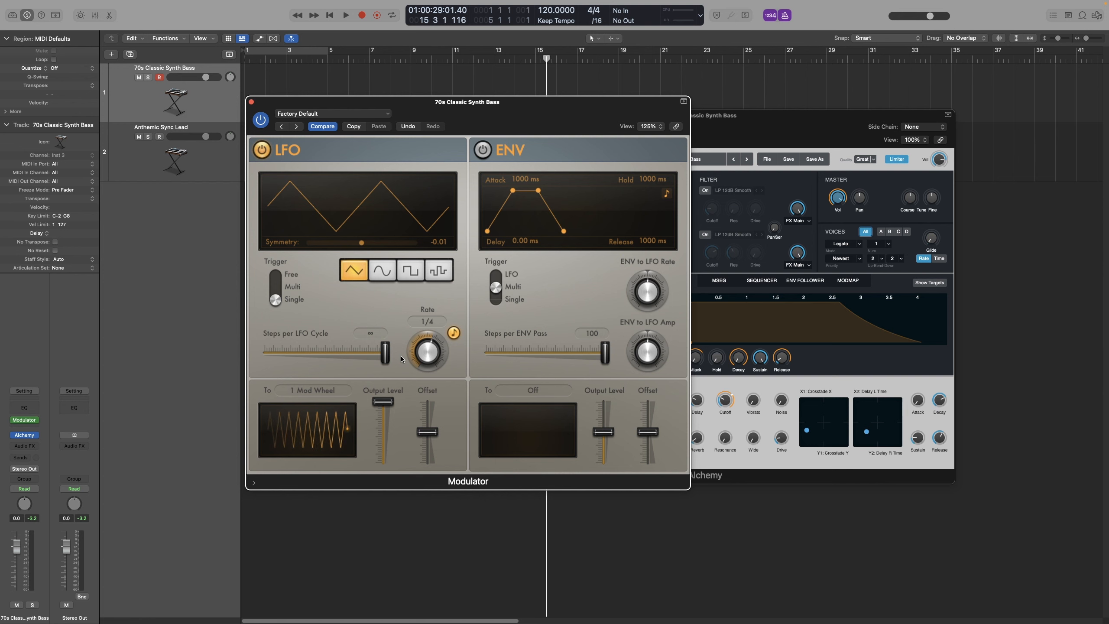
Open the Modulator on the Anthemic Sync Lead track and vary Steps per LFO Cycle, returning it to infinity.
click(157, 175)
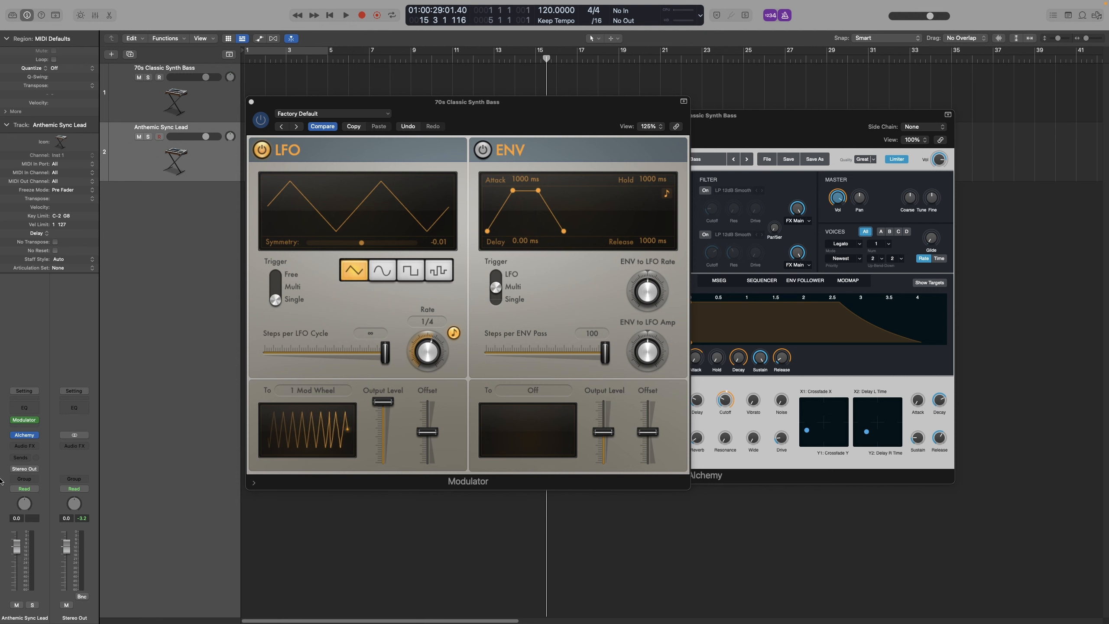
click(25, 420)
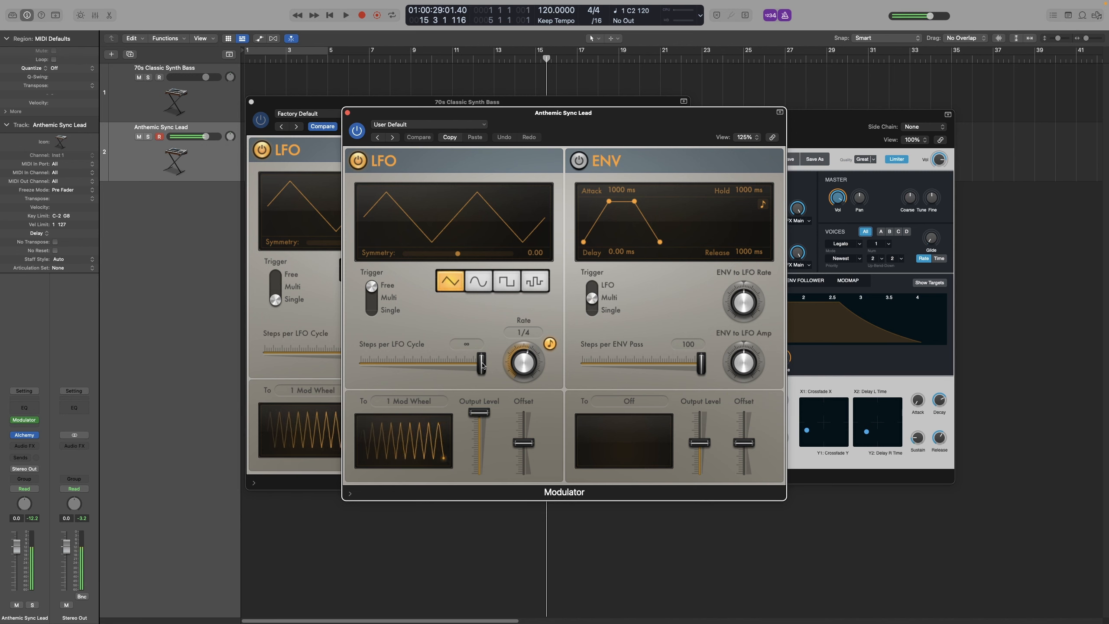
mouse_move(483, 365)
mouse_down()
mouse_move(361, 374)
mouse_move(482, 378)
mouse_up()
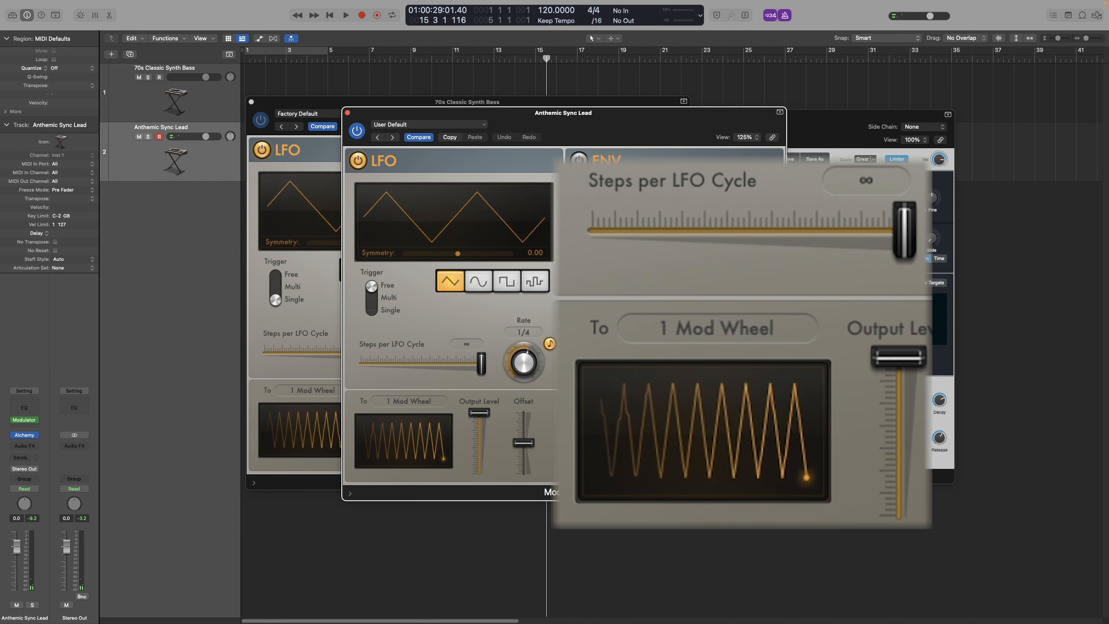
Switch the Anthemic Sync Lead's LFO to the square waveform and try its Smoothing, returning it to 0.00.
click(505, 279)
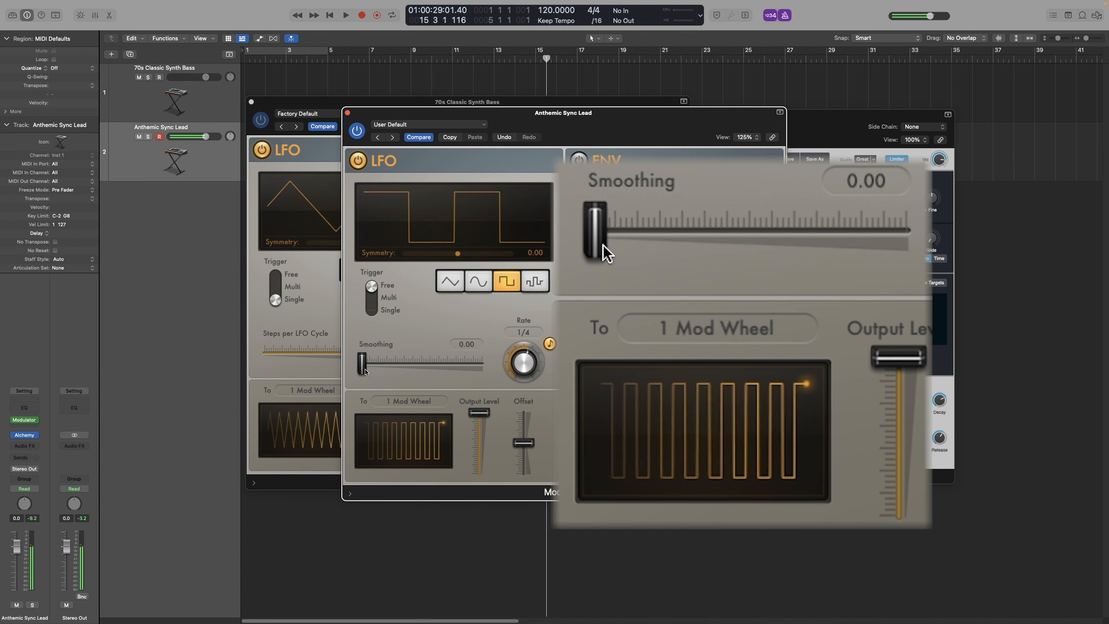
mouse_move(366, 372)
mouse_down()
mouse_move(484, 372)
mouse_move(357, 372)
mouse_up()
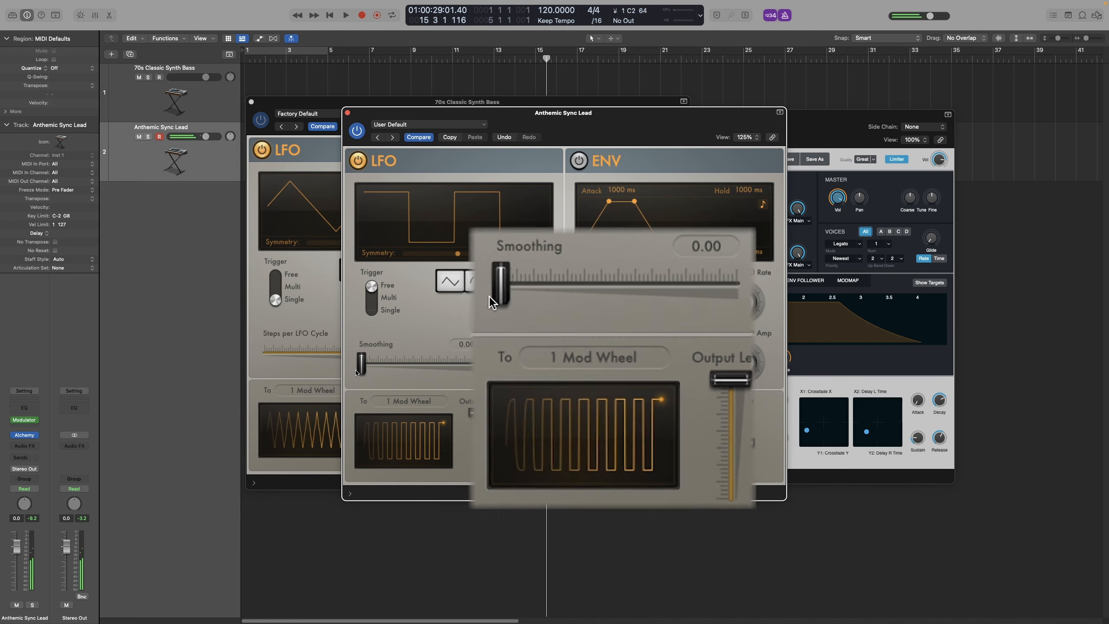
Return to the 70s Classic Synth Bass track, close the lead's Modulator, and set the bass LFO trigger to Free.
click(198, 101)
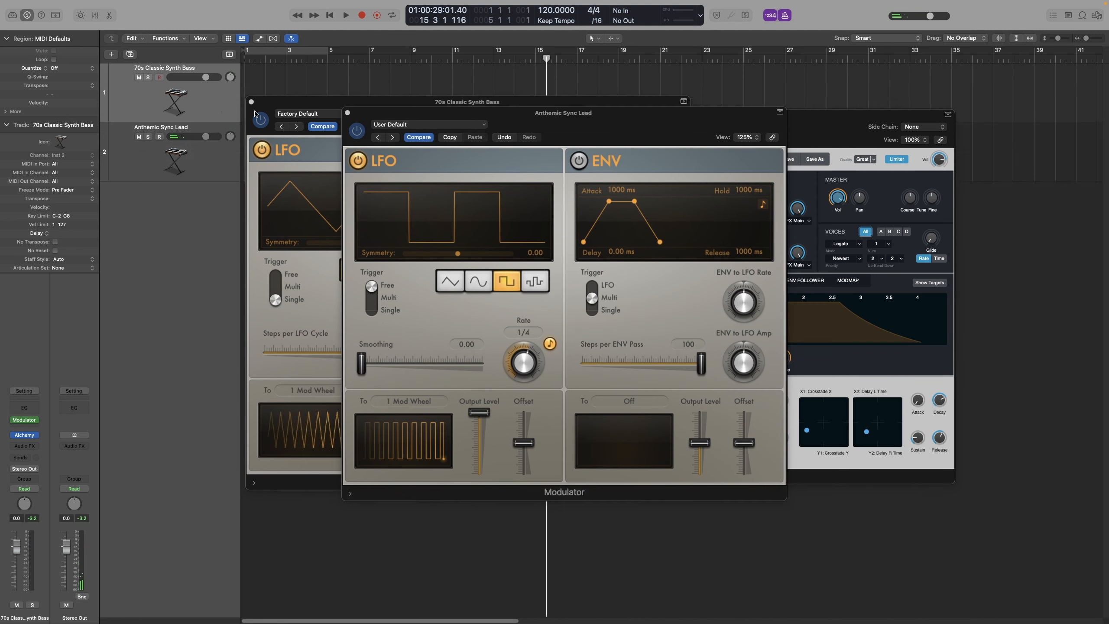
click(347, 113)
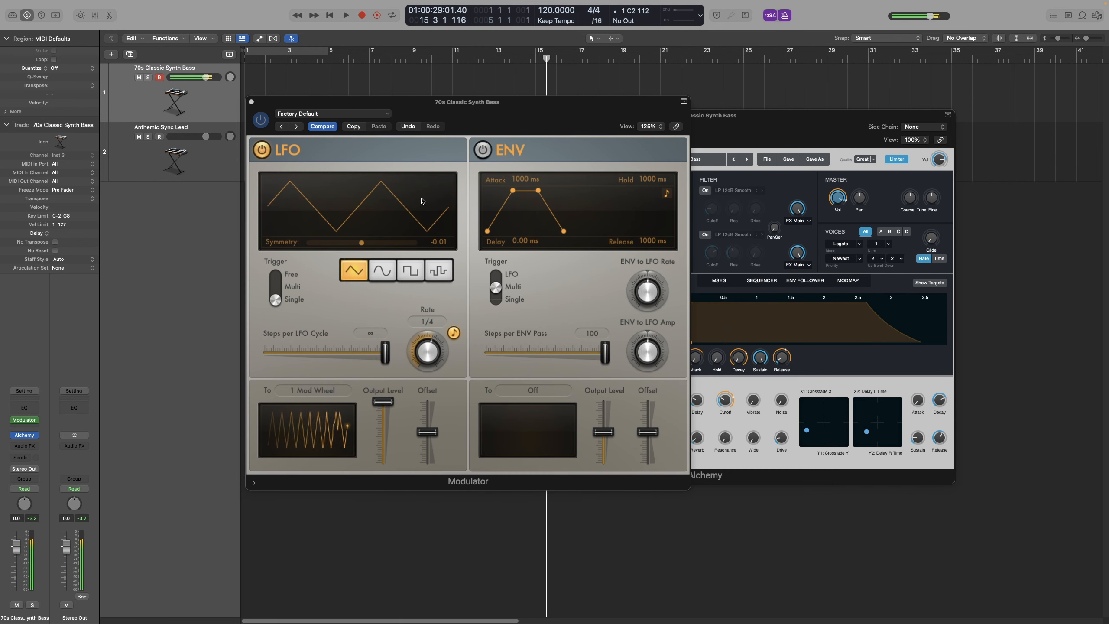
click(280, 280)
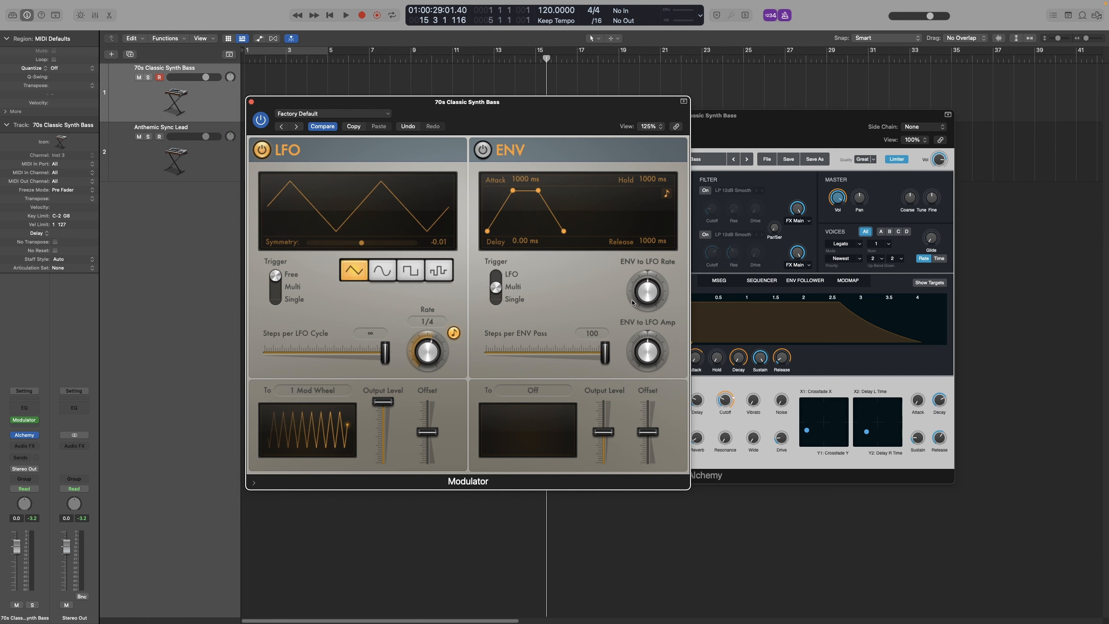
Turn off tempo sync for the bass LFO and set its Rate to 2.30 Hz.
click(454, 333)
click(454, 334)
drag(439, 345, 428, 384)
click(454, 334)
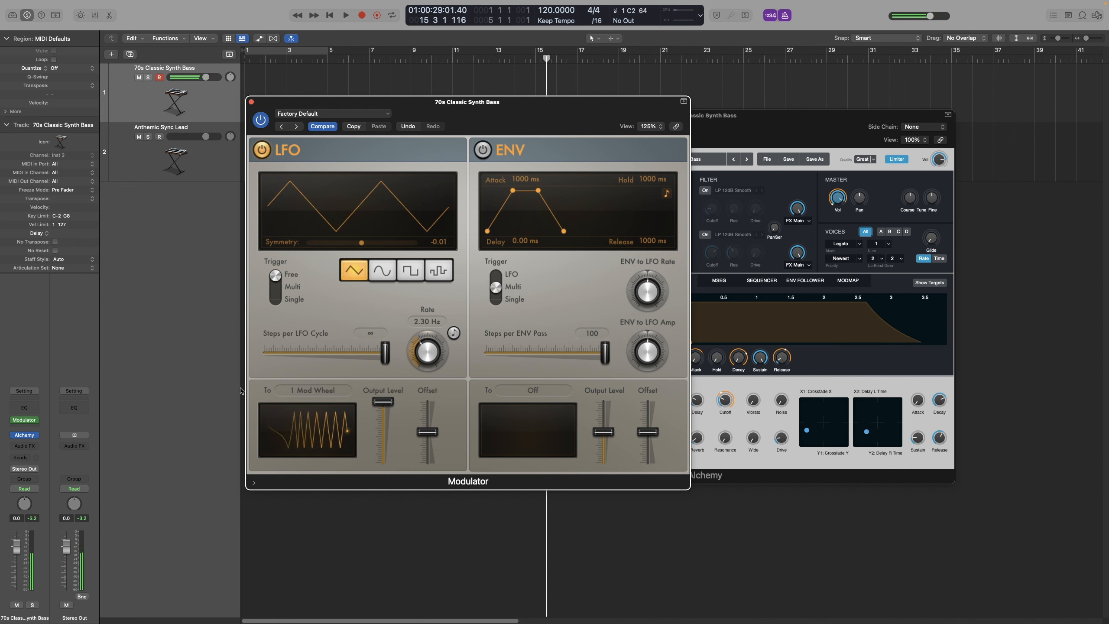
View the bass LFO's output target choices, and arrange the Modulator and Alchemy windows side by side.
click(303, 392)
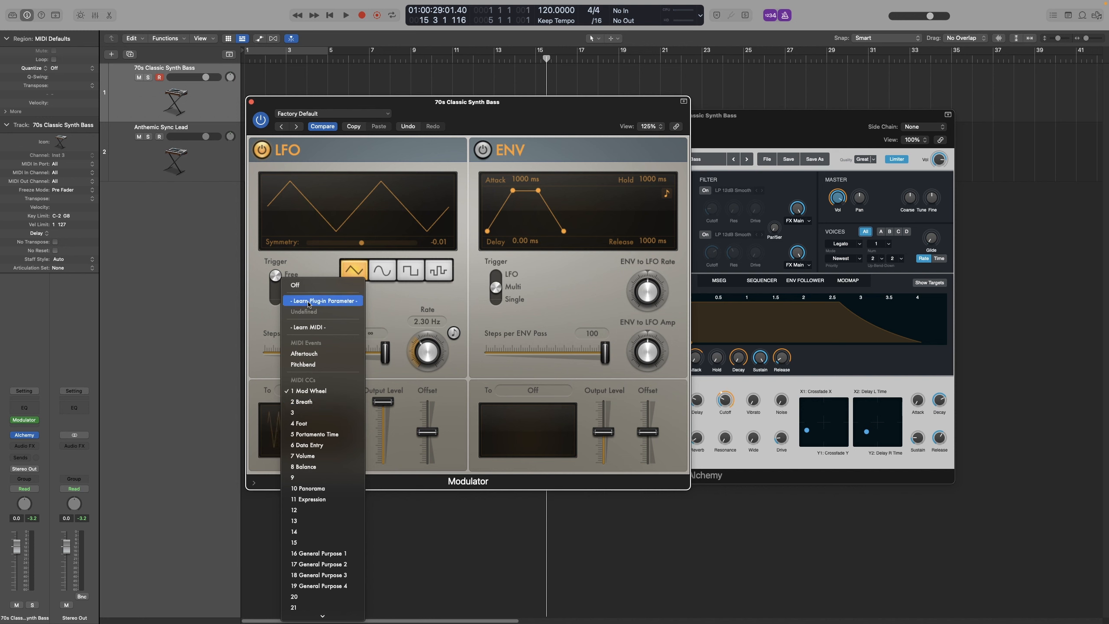
click(399, 312)
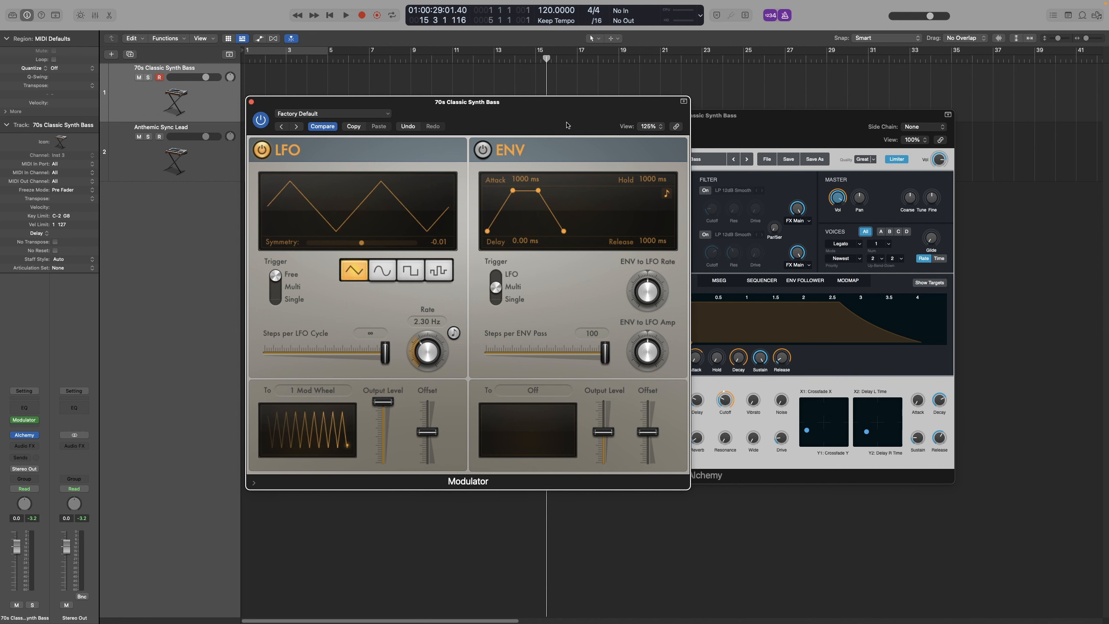
drag(565, 123, 351, 119)
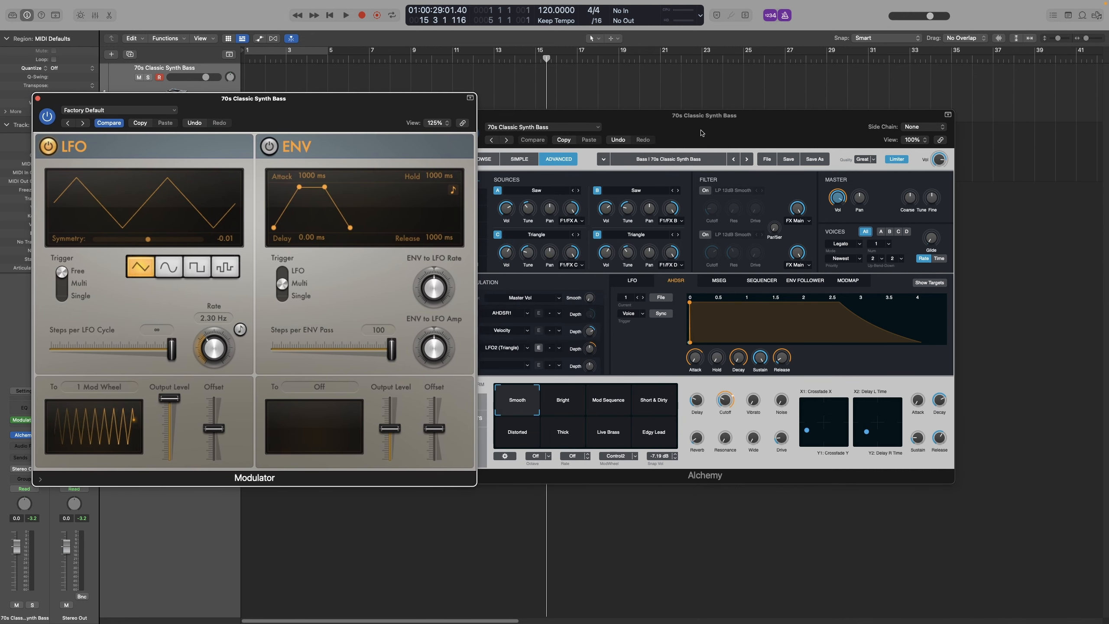
drag(704, 131, 734, 116)
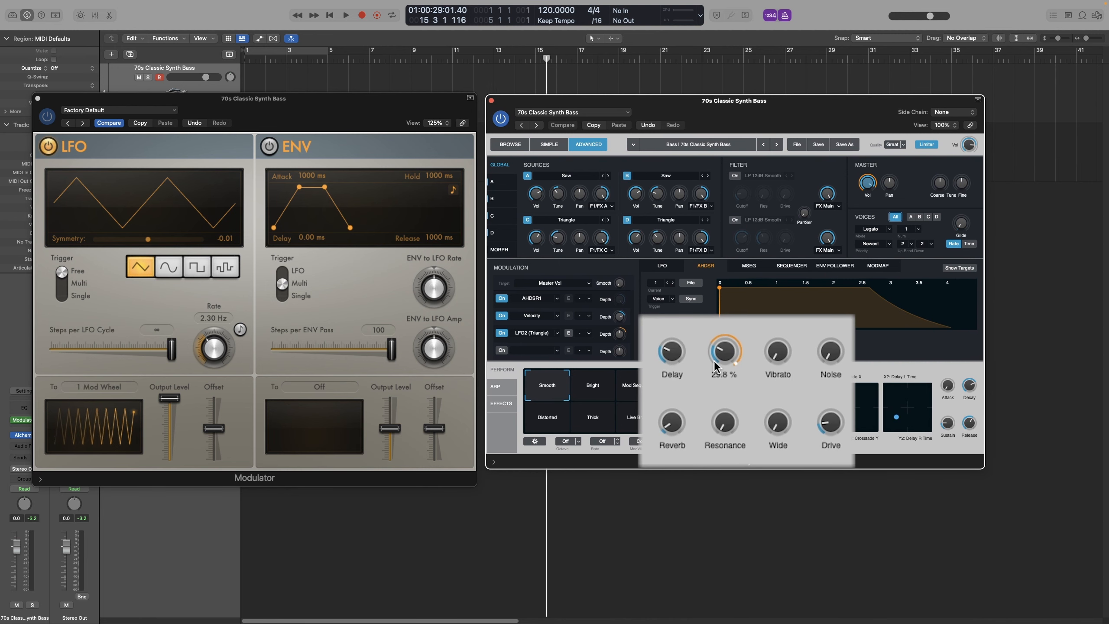
Switch the bass Modulator's LFO off and on again, and set its Rate to 0.48 Hz.
click(51, 147)
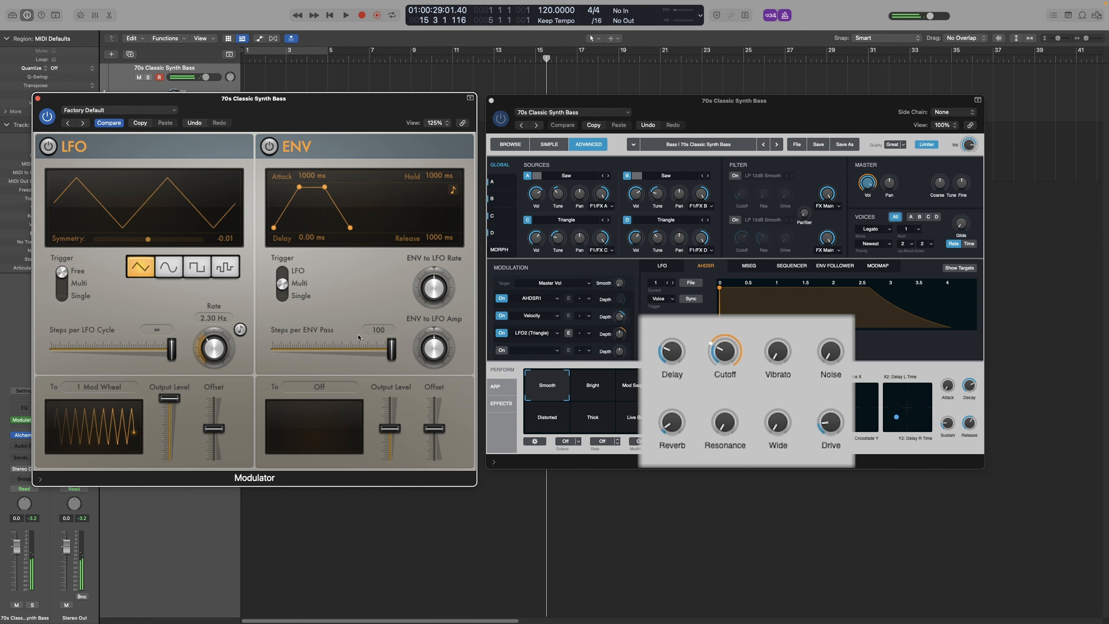
click(49, 147)
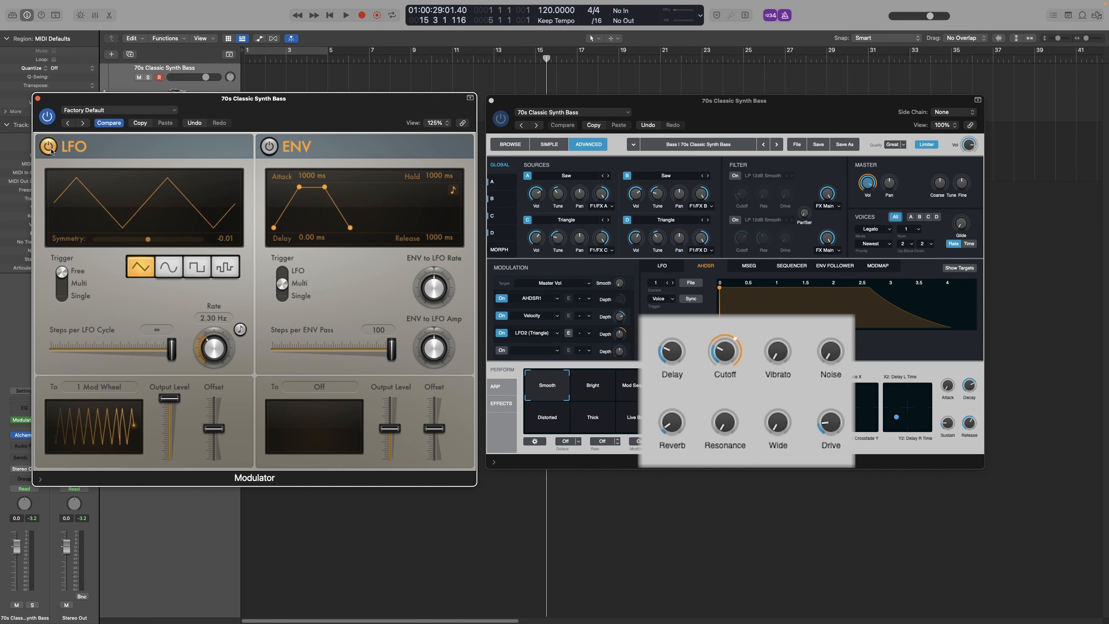
mouse_move(689, 386)
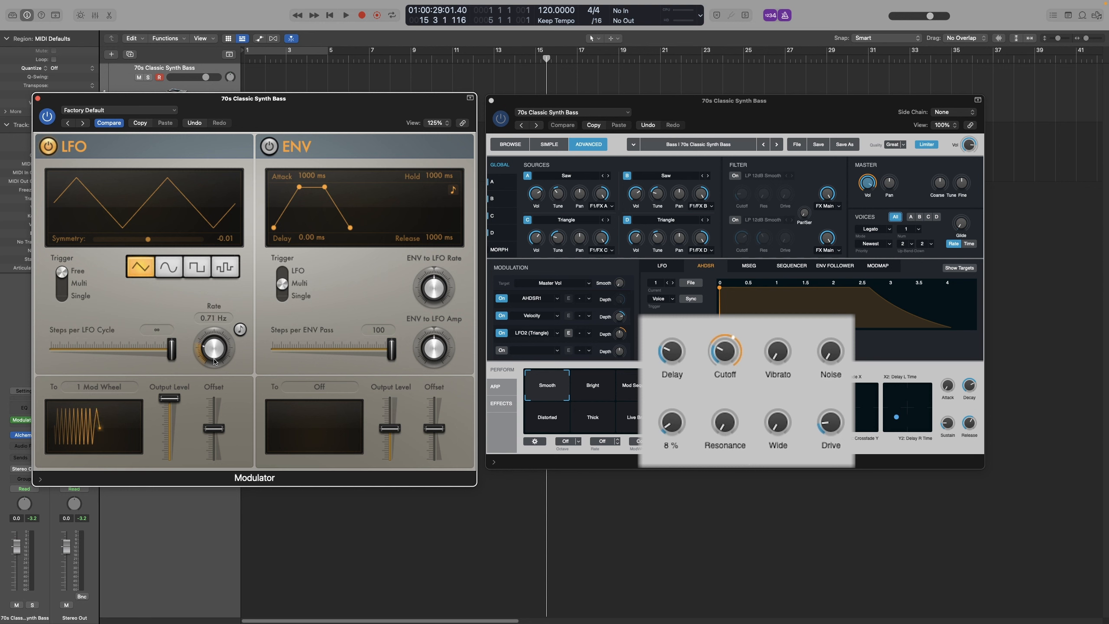
mouse_move(214, 361)
mouse_down()
mouse_move(216, 328)
mouse_move(214, 351)
mouse_up()
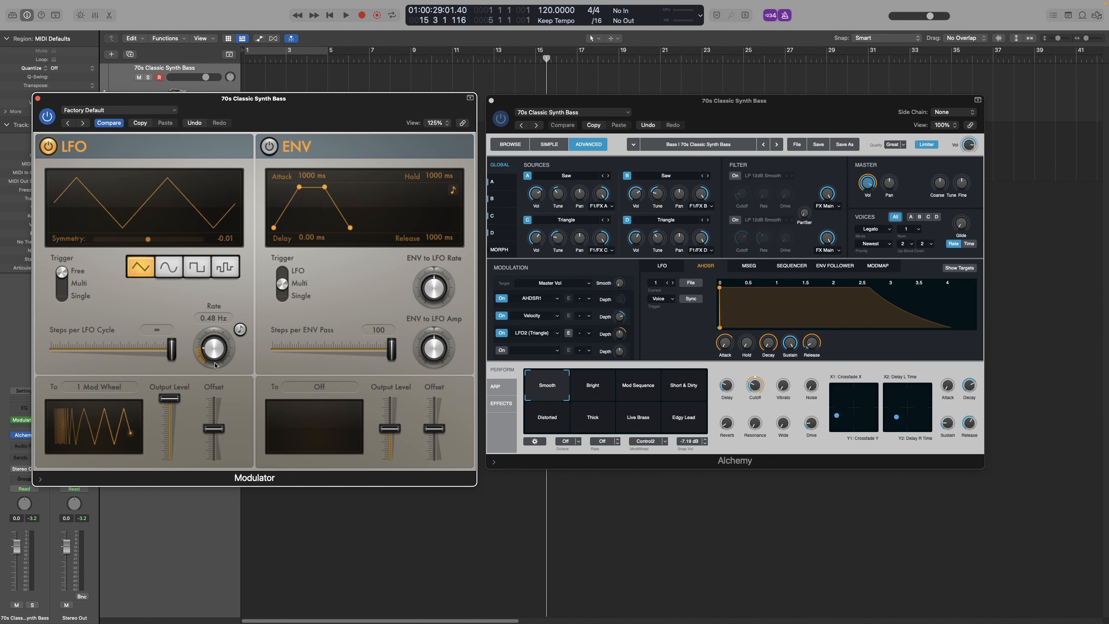
Assign the LFO output to Alchemy's Drive control using Learn Plug-in Parameter.
click(98, 387)
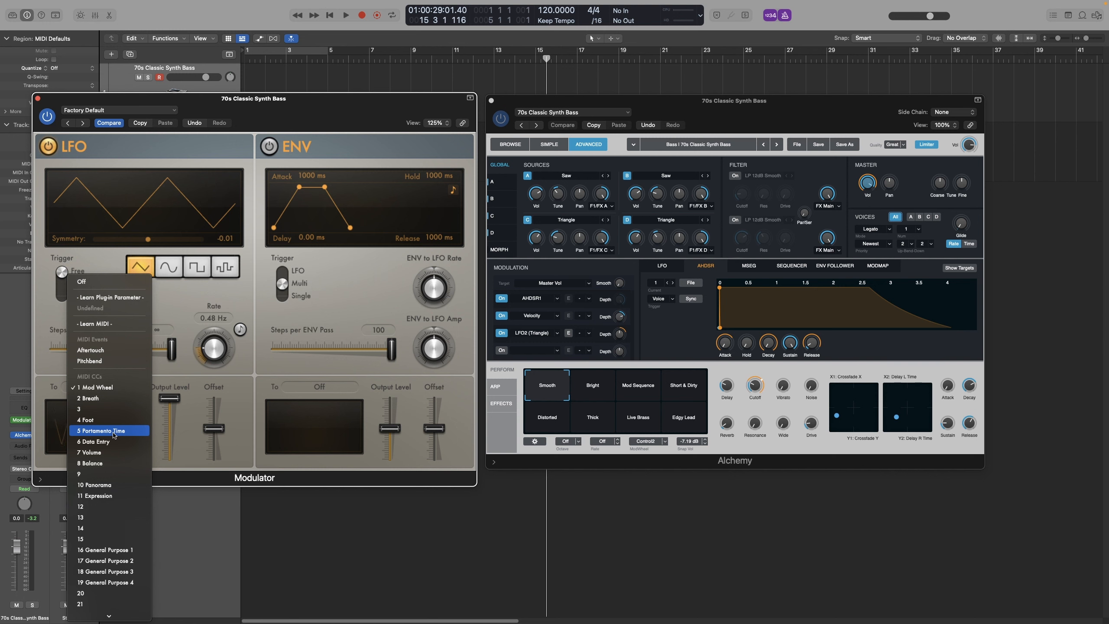
click(112, 298)
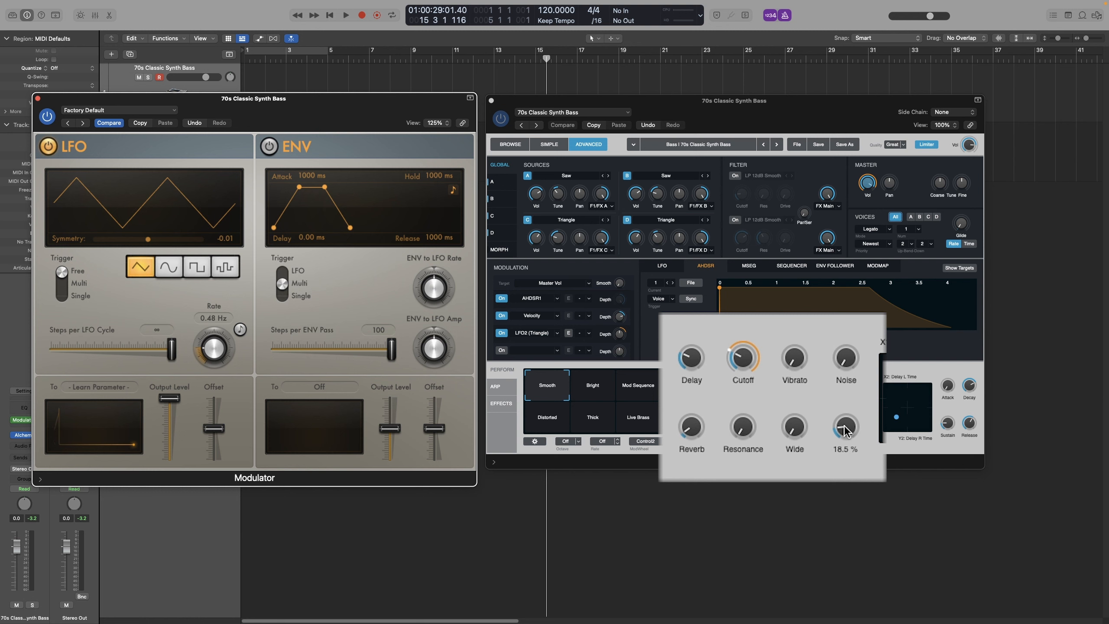
drag(845, 431, 850, 436)
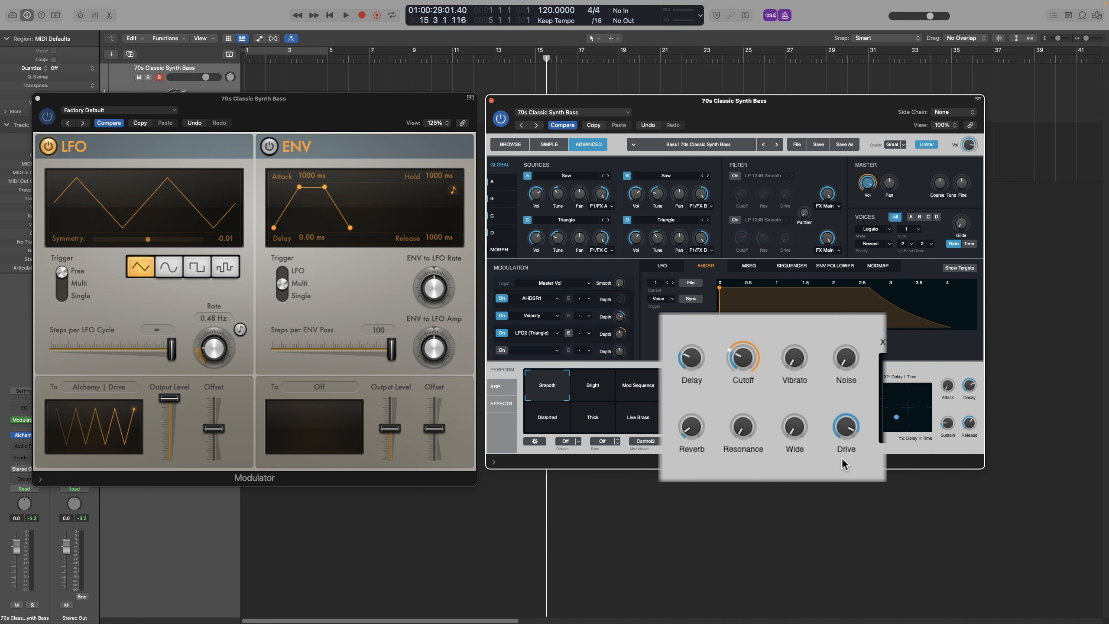
Add a second Modulator to the 70s Classic Synth Bass track and arrange both Modulator windows so Alchemy's controls stay visible.
drag(45, 101, 105, 59)
click(24, 427)
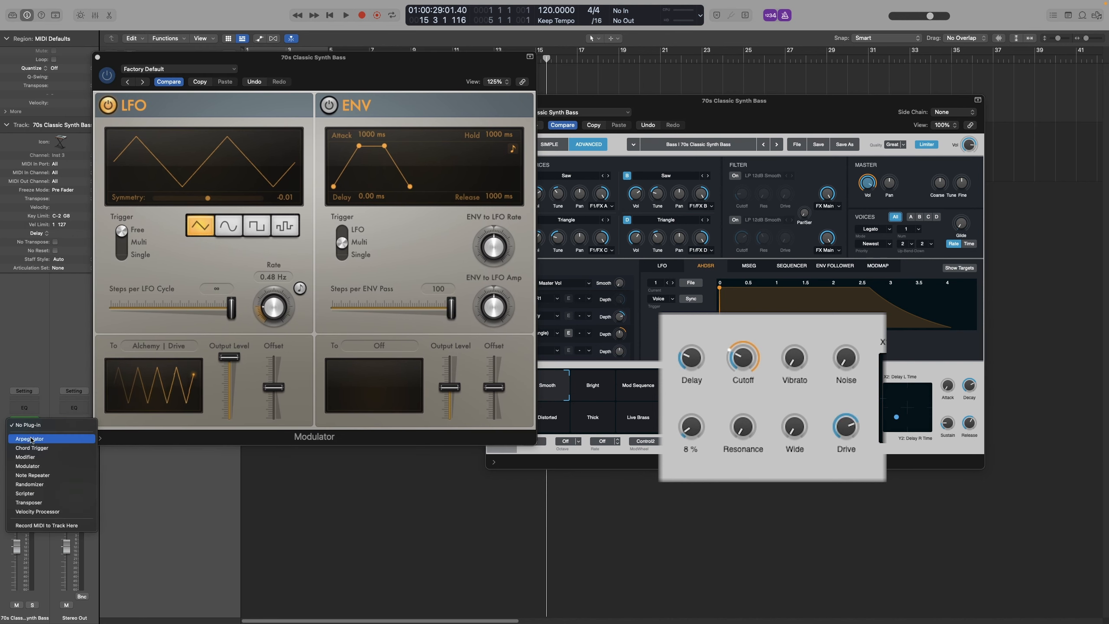
click(44, 466)
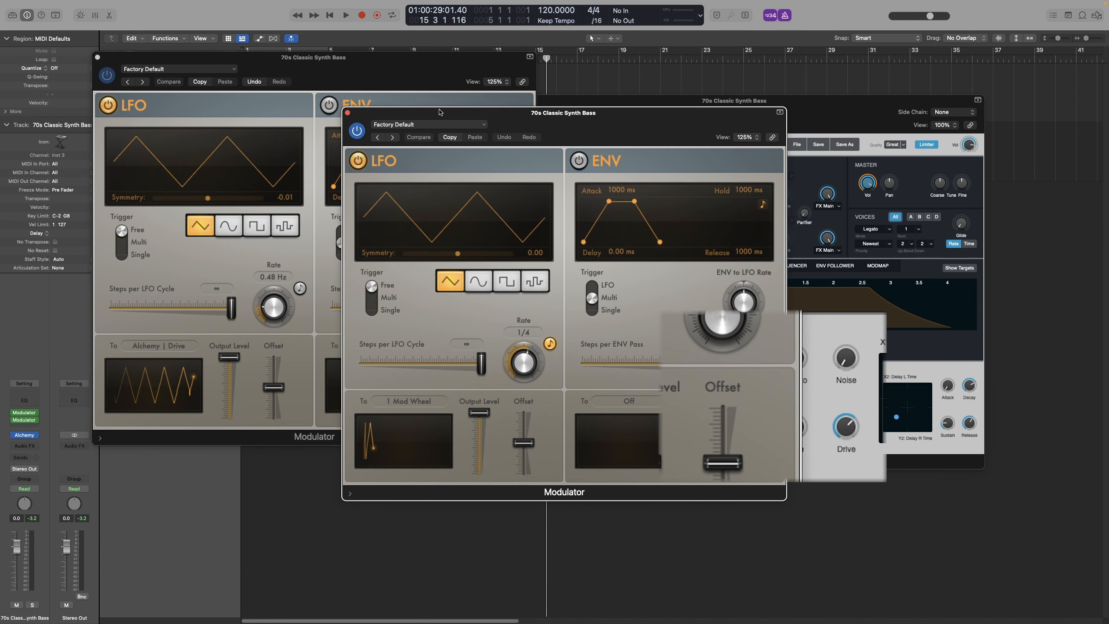
drag(449, 115, 220, 168)
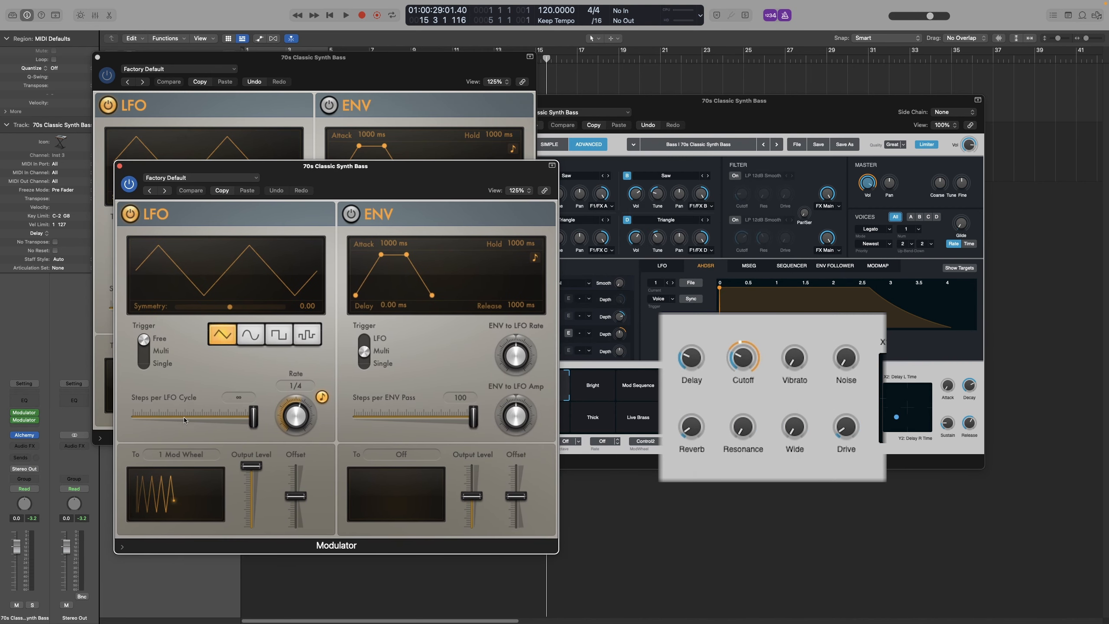
Assign the second Modulator's LFO output to Alchemy's Cutoff control using Learn Plug-in Parameter.
click(191, 459)
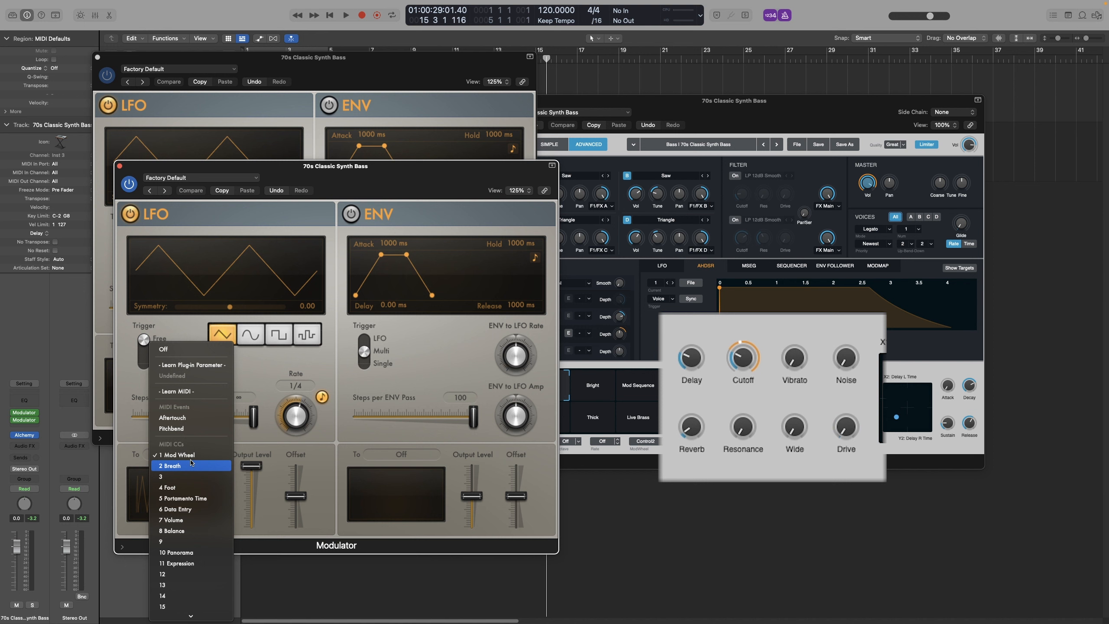
click(196, 366)
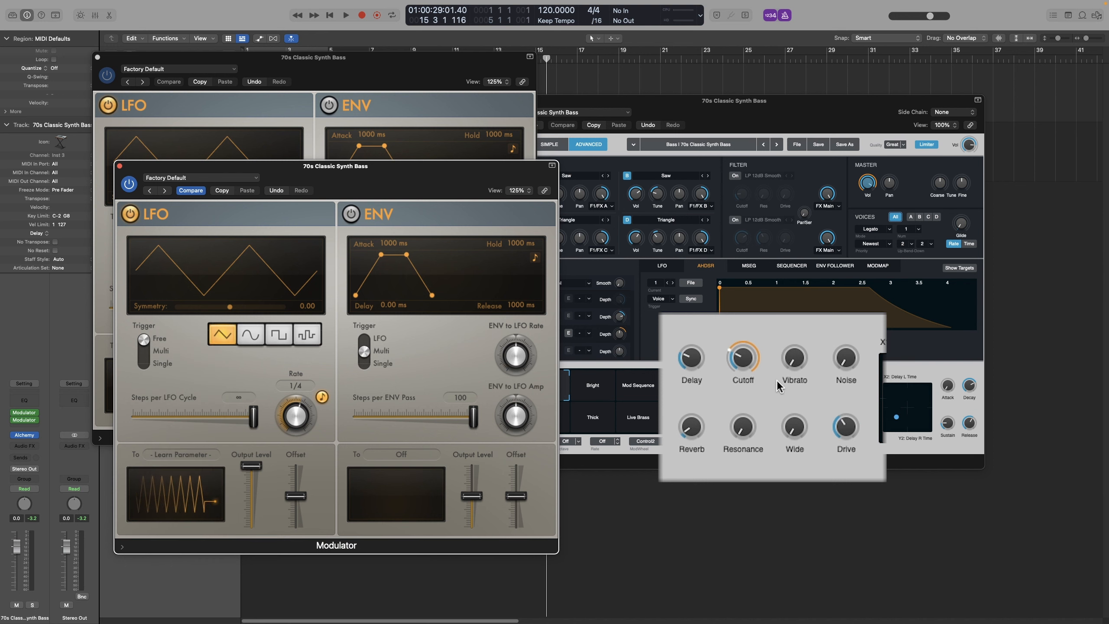
click(742, 358)
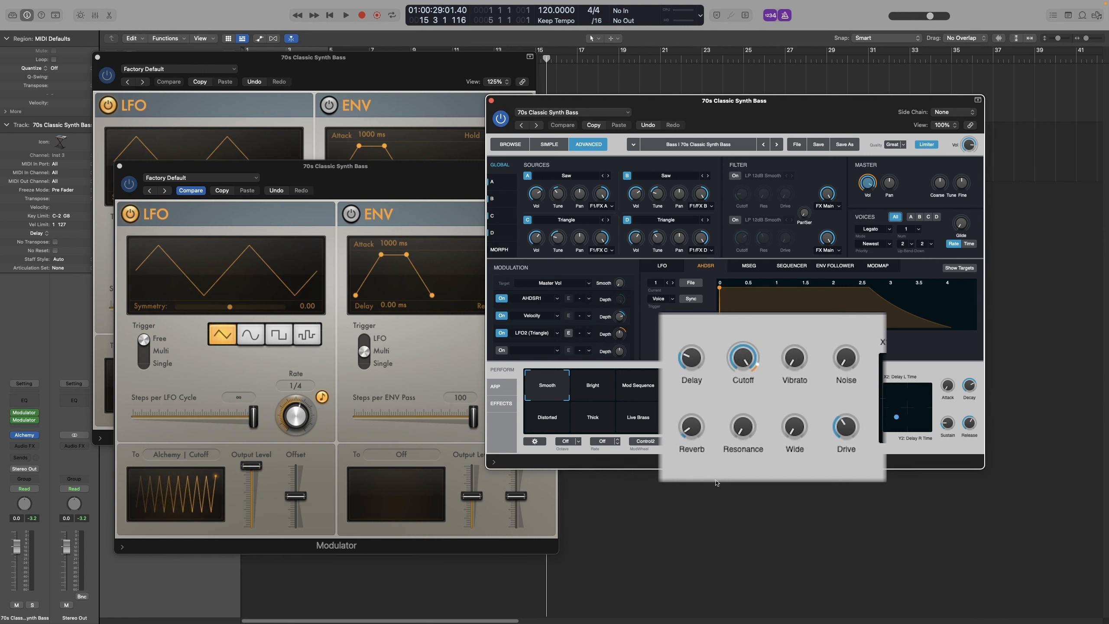
key(space)
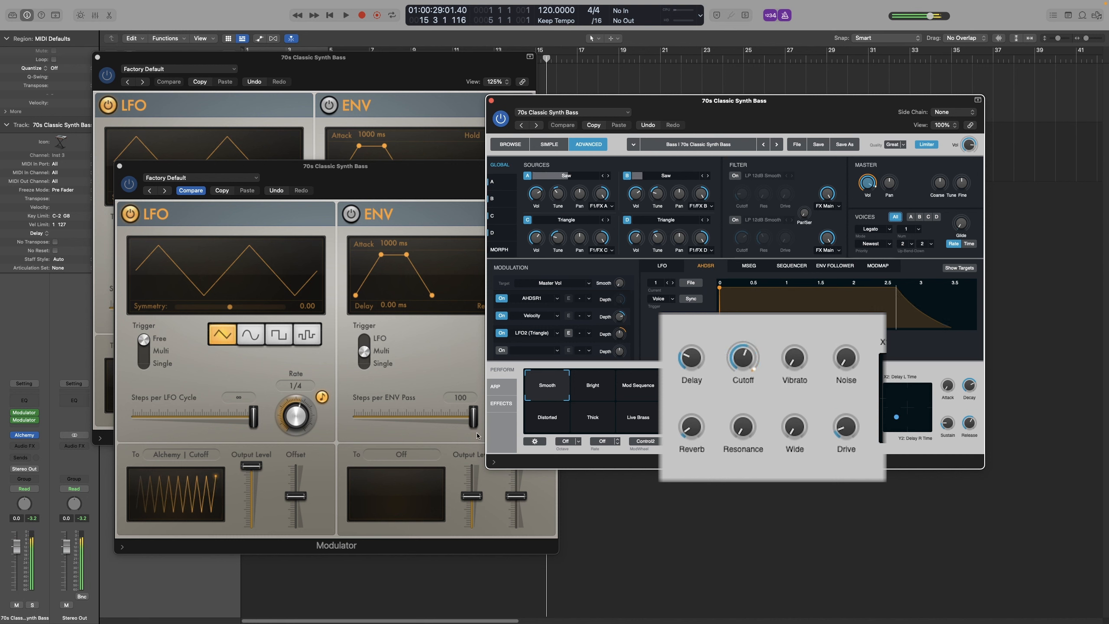
Set the second Modulator's LFO to 0.44 Hz without tempo sync, and the first Modulator's Rate to 1.10 Hz.
drag(306, 426, 295, 445)
click(323, 398)
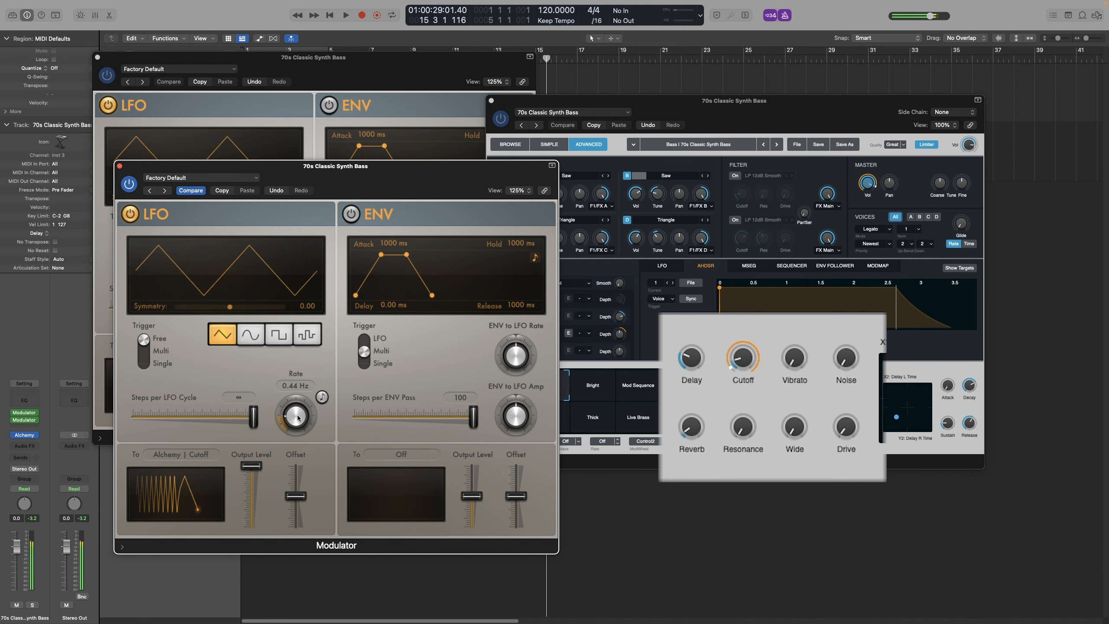
click(331, 58)
drag(267, 312, 263, 304)
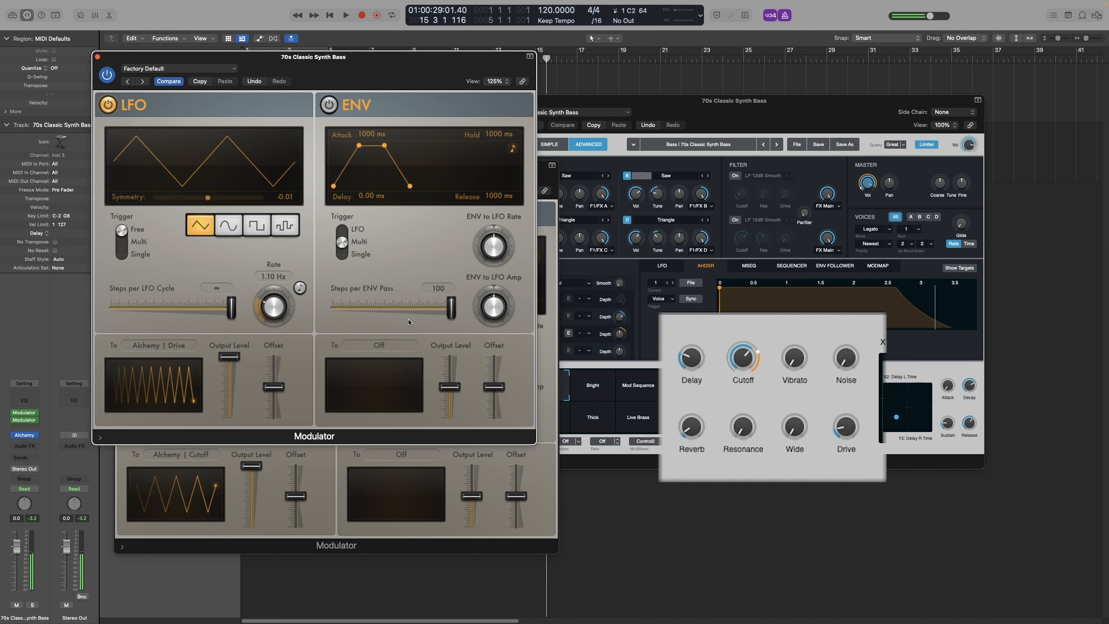
Return to the second Modulator and remove it from the bass track.
click(350, 490)
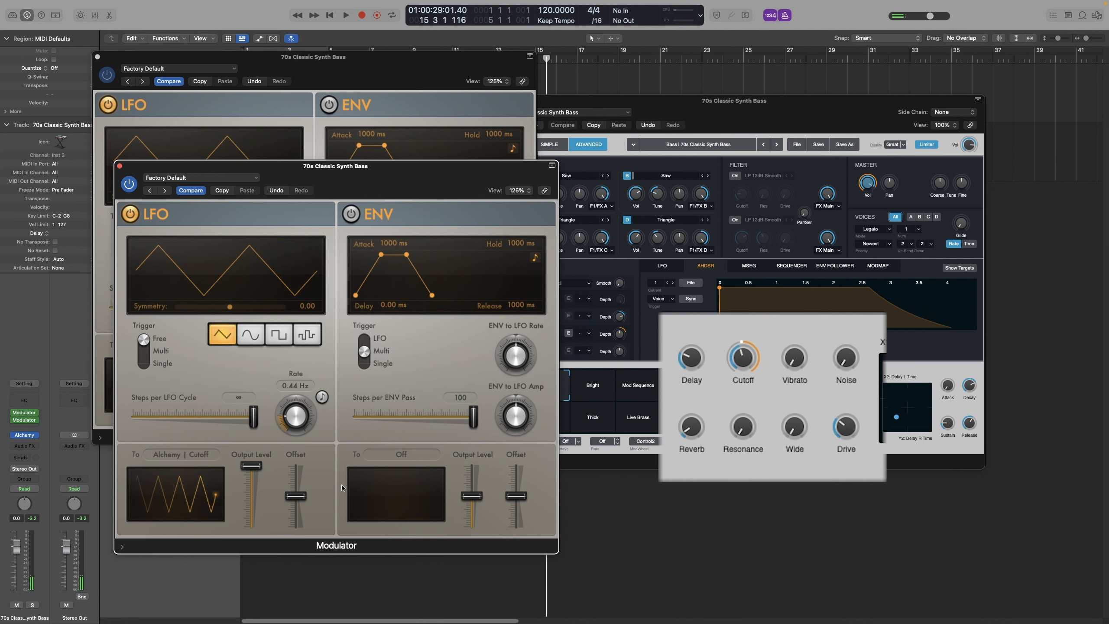
click(37, 420)
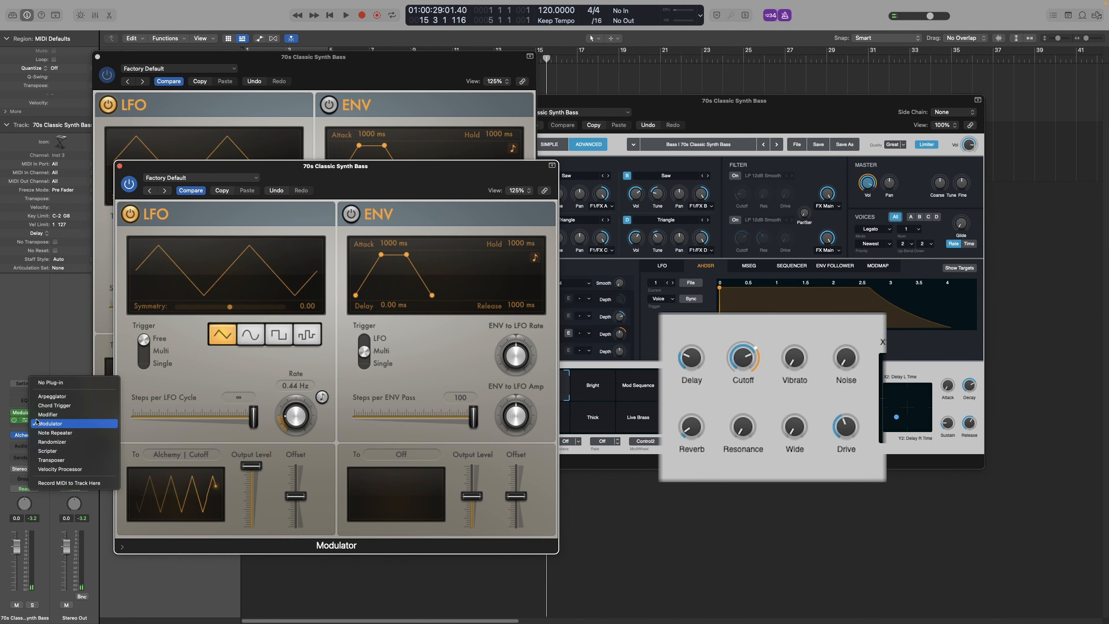
click(50, 383)
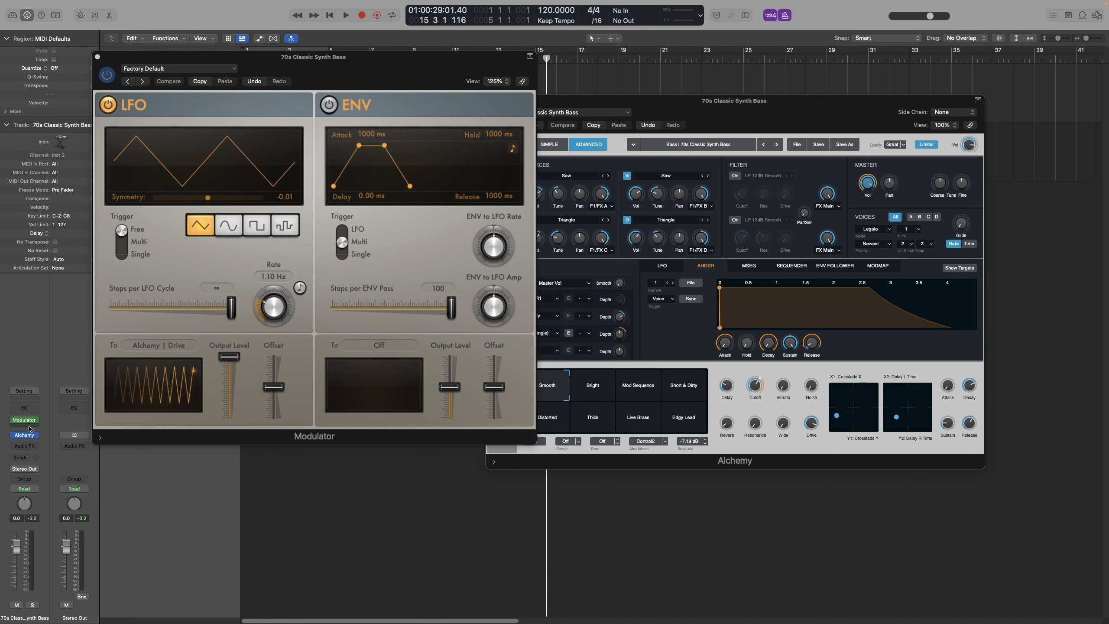
Insert a Channel EQ on the bass track, boost a peak 7.2 dB at 1250 Hz, and learn its frequency as the LFO target.
click(30, 411)
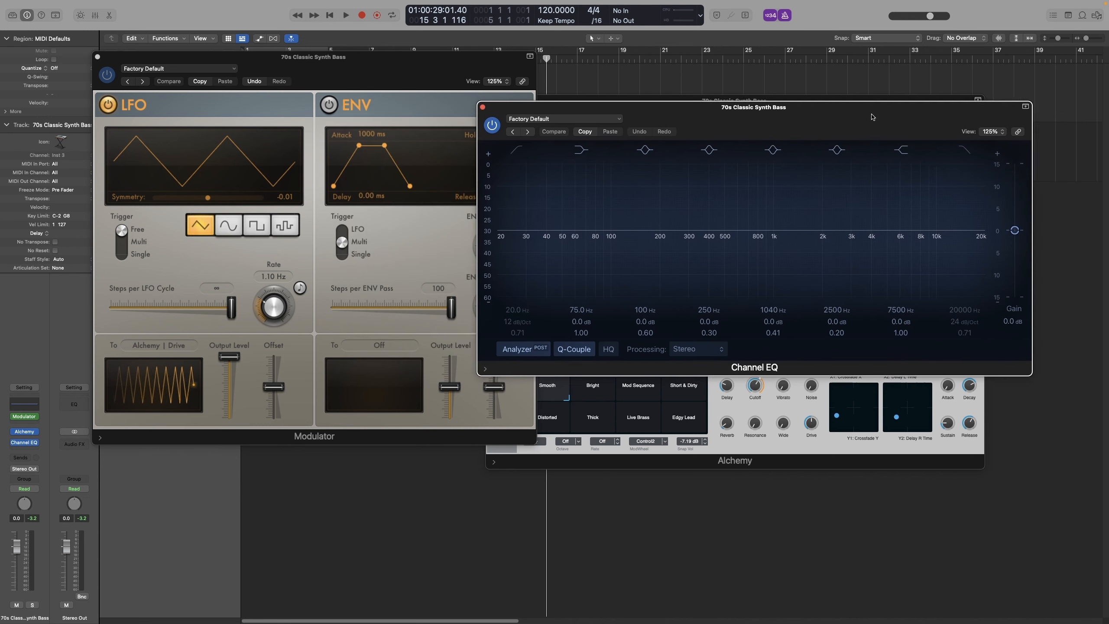
drag(760, 298, 806, 198)
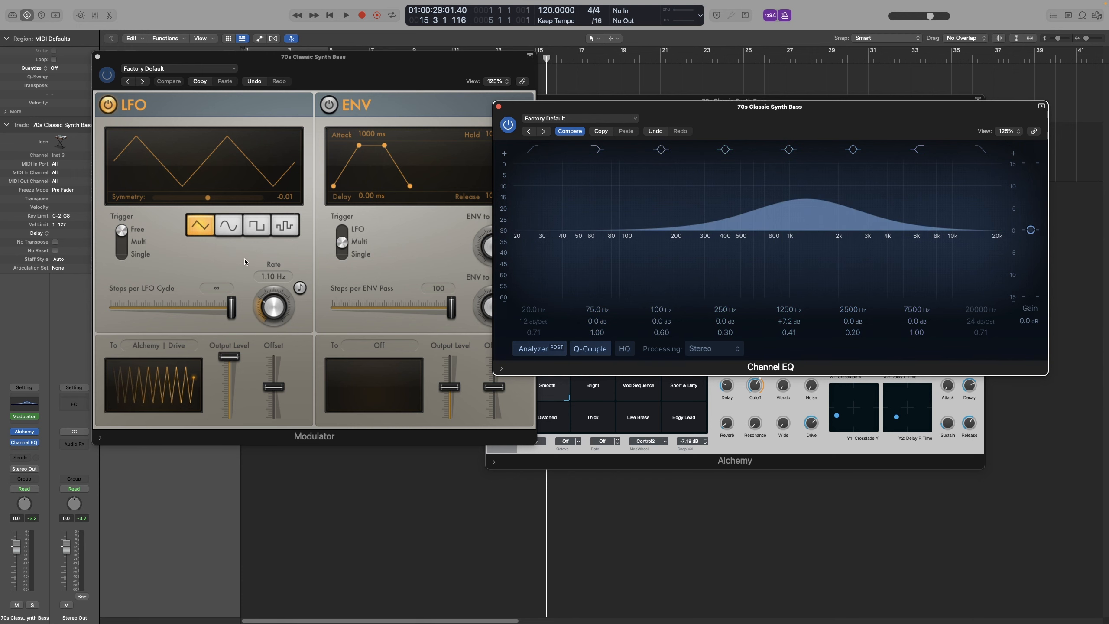
click(169, 347)
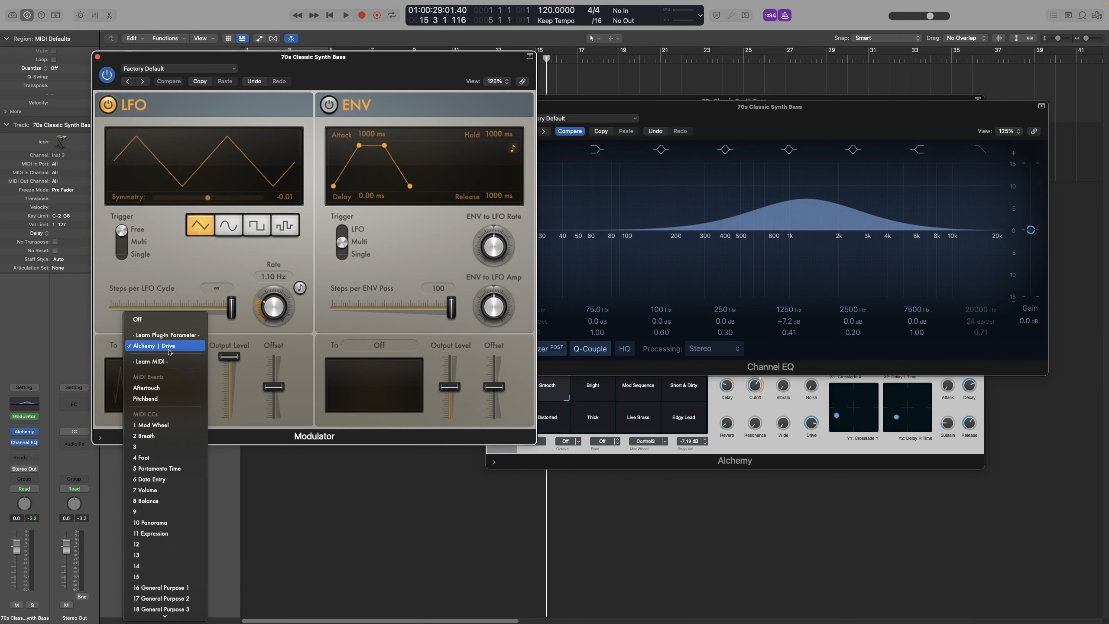
click(147, 335)
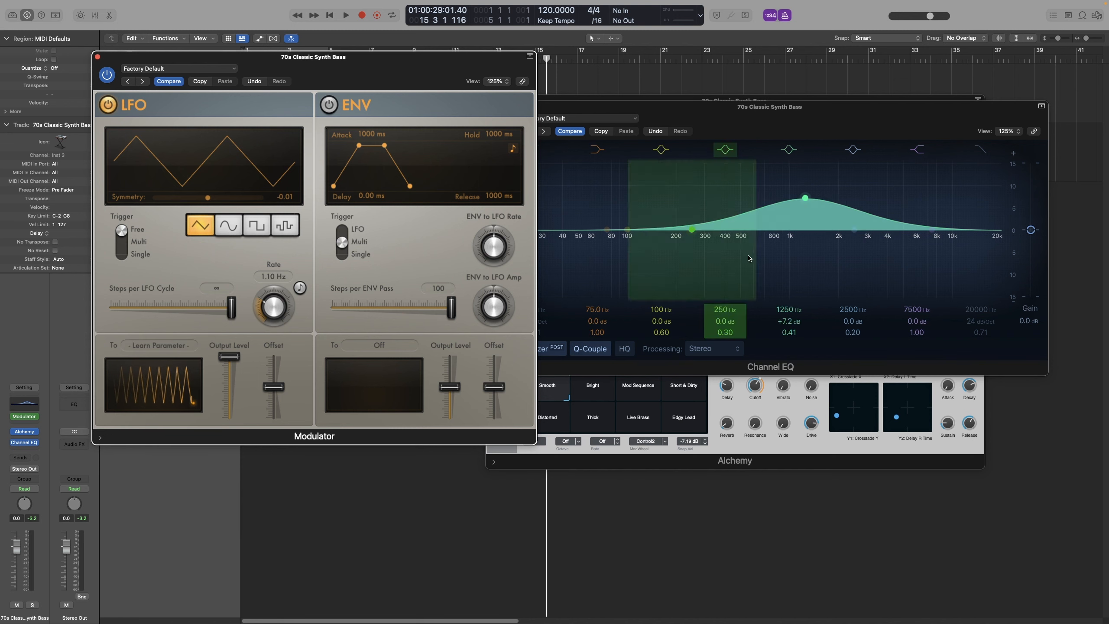
click(806, 201)
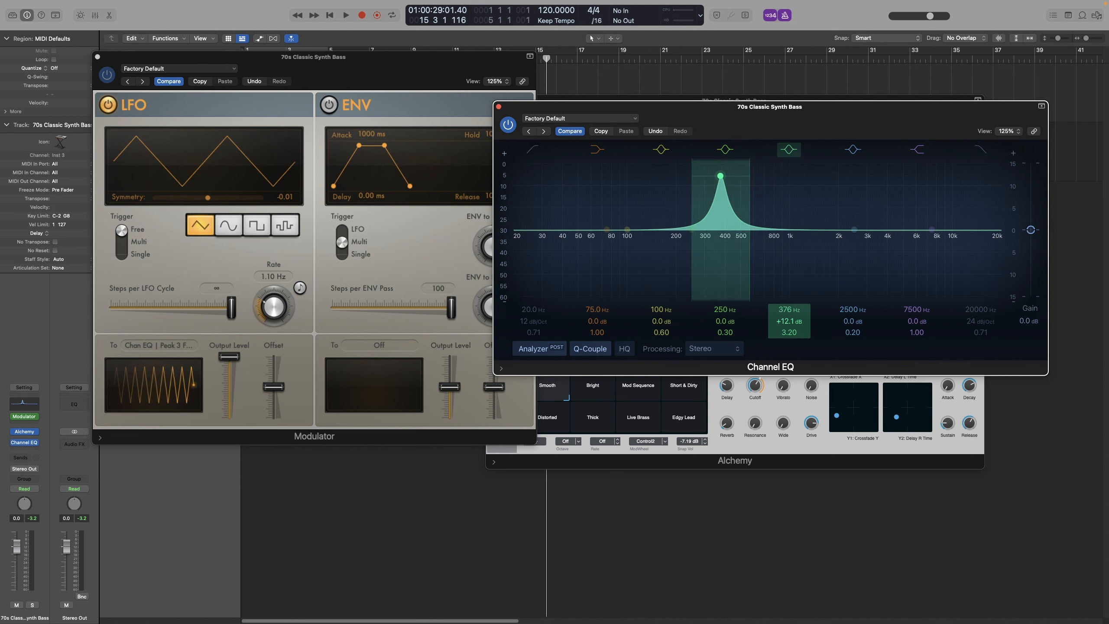
Set the LFO Rate to 0.65 Hz and reduce Alchemy's Drive.
drag(265, 310, 264, 318)
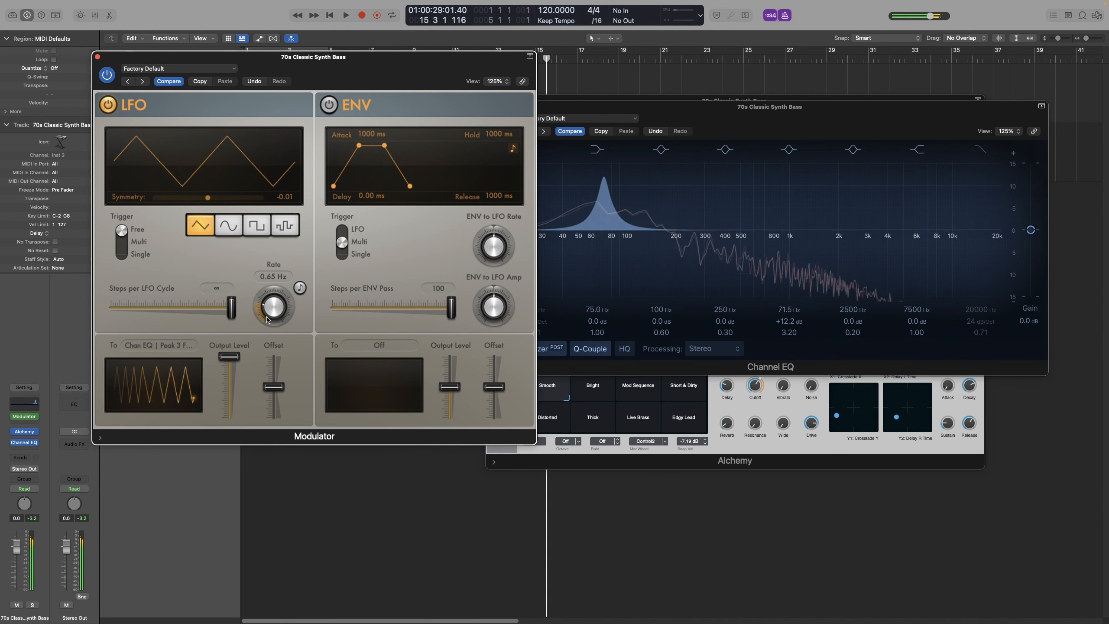
click(814, 427)
drag(813, 427, 809, 472)
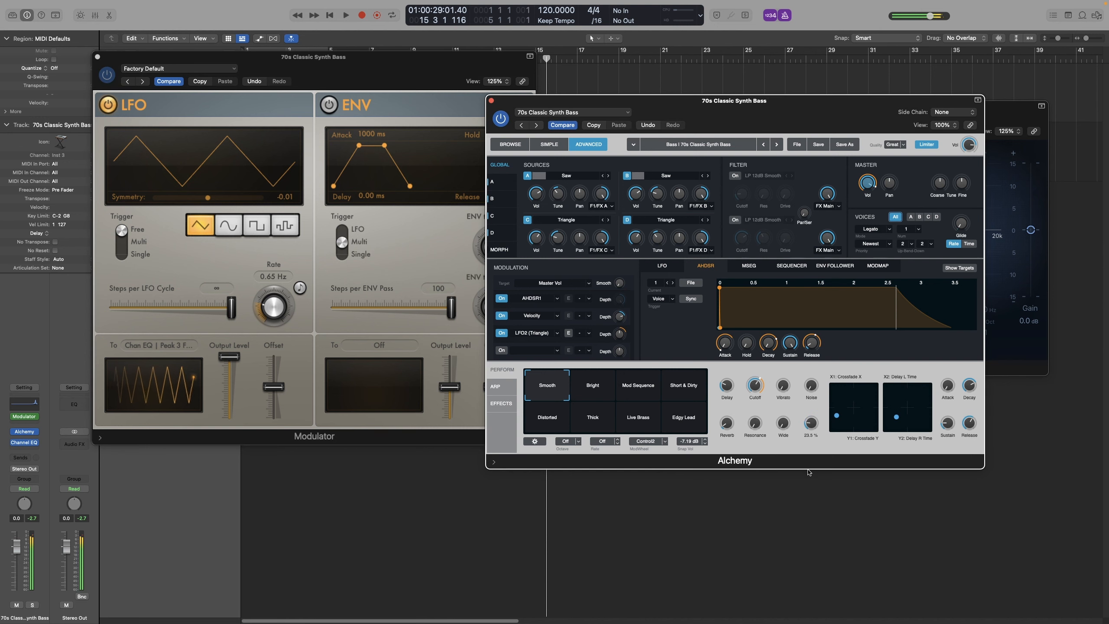
Return to the Channel EQ, lower the modulated peak's gain to +8.1 dB, and briefly play the project.
click(1020, 271)
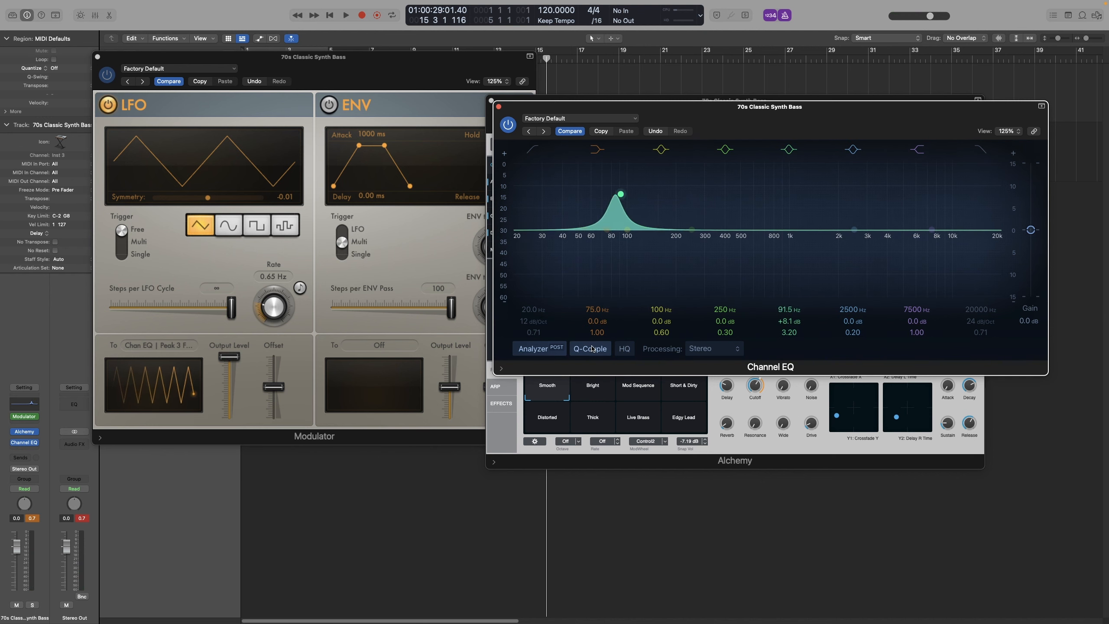
key(space)
key(space)
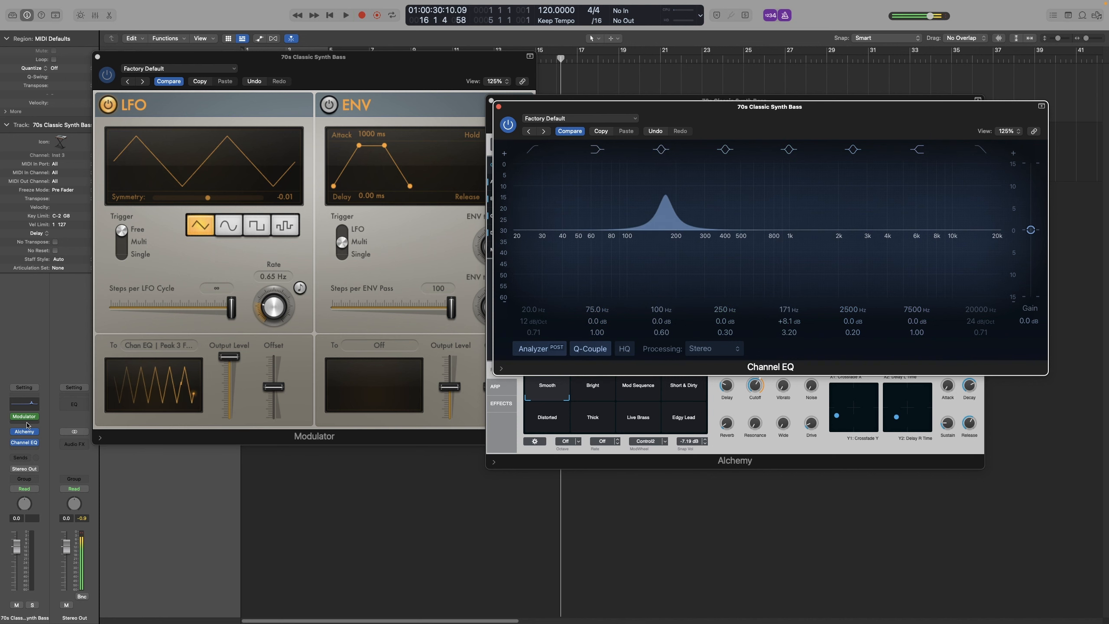
Insert a second Modulator below the first on the bass track and learn the Channel EQ's Peak 3 gain as its LFO target.
click(28, 424)
click(29, 421)
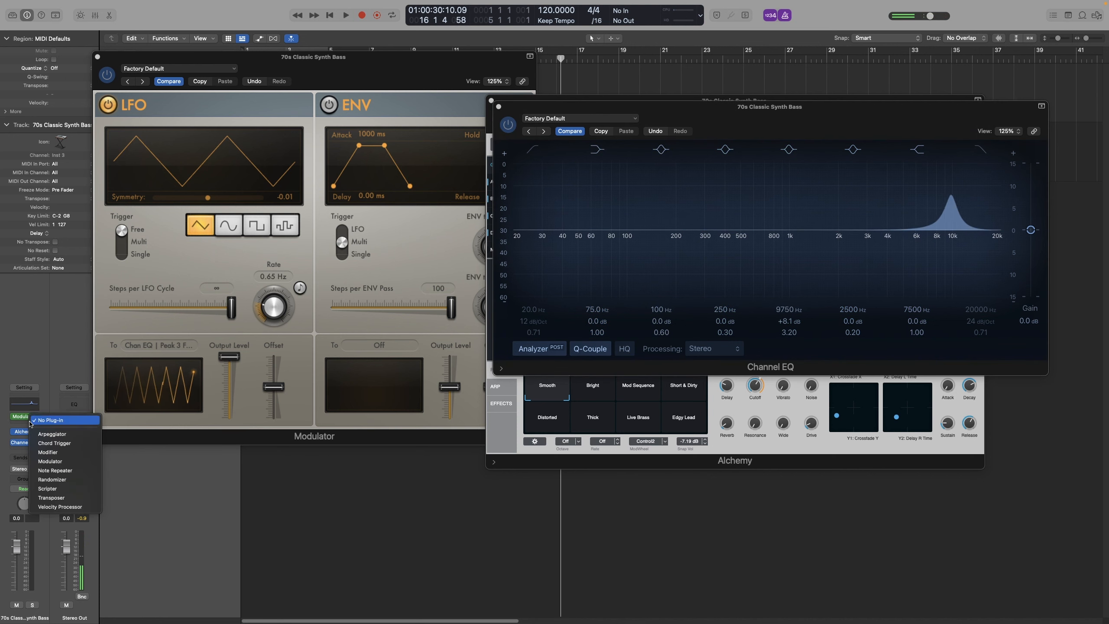
click(22, 423)
click(22, 422)
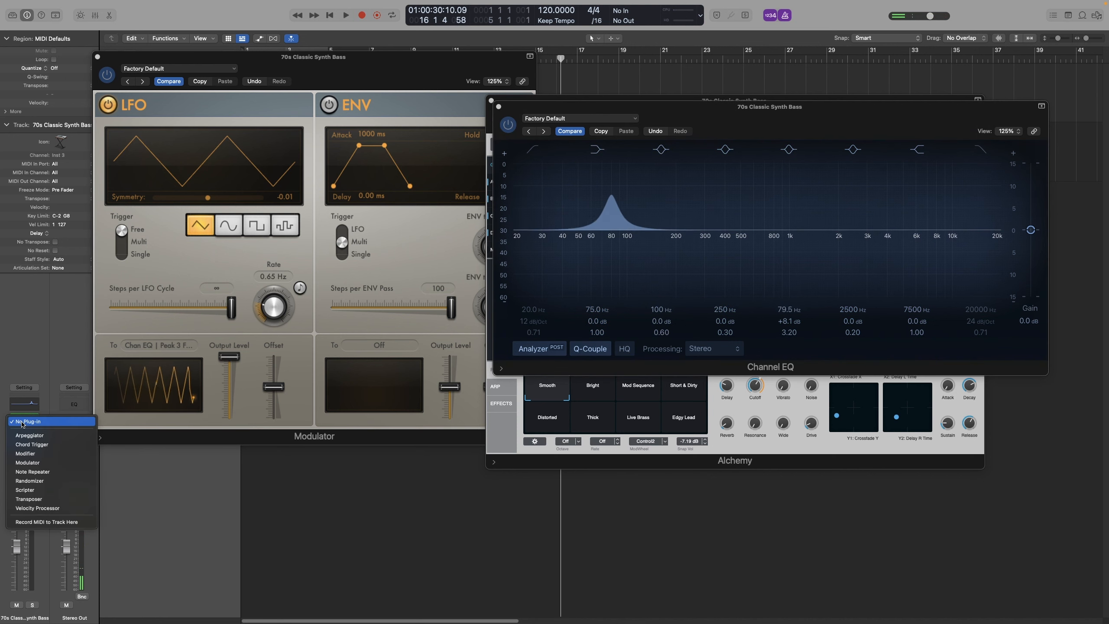
click(39, 463)
click(432, 401)
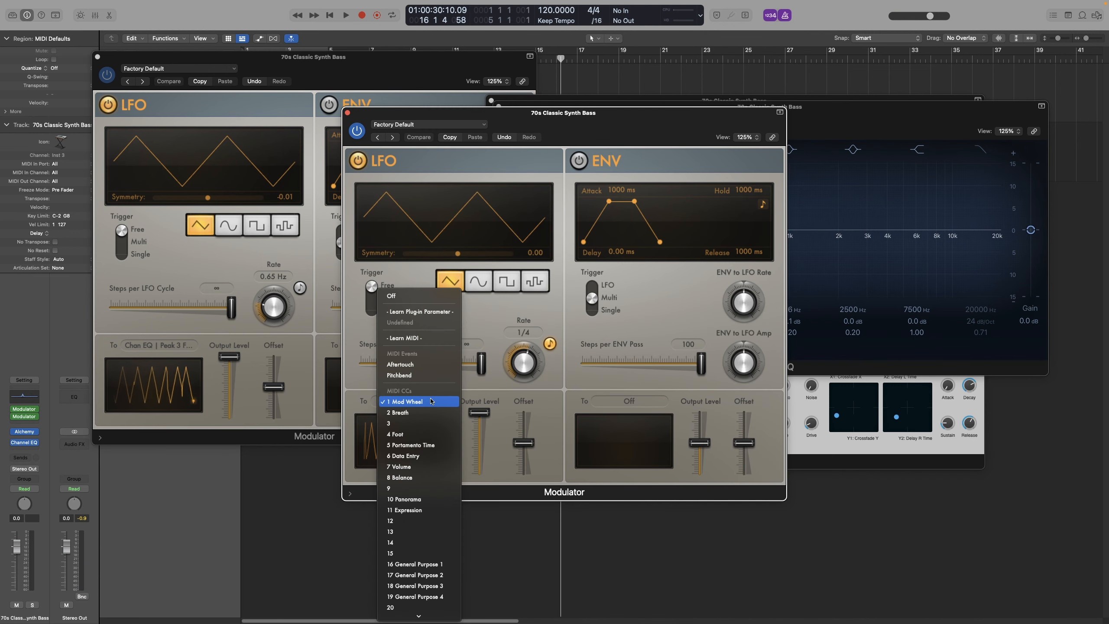
click(420, 312)
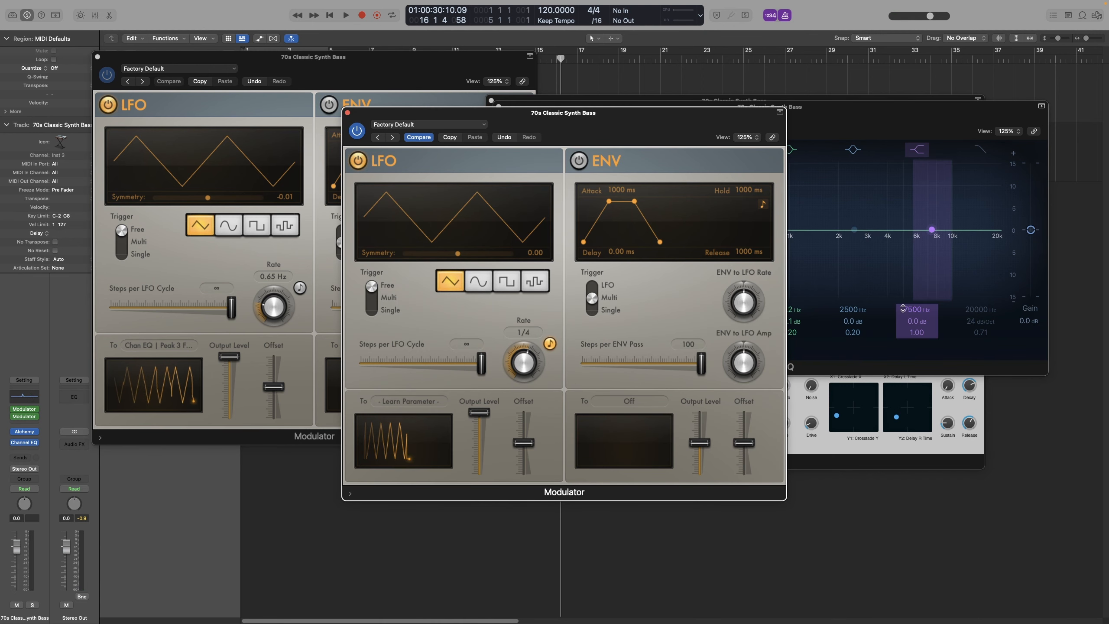
click(791, 309)
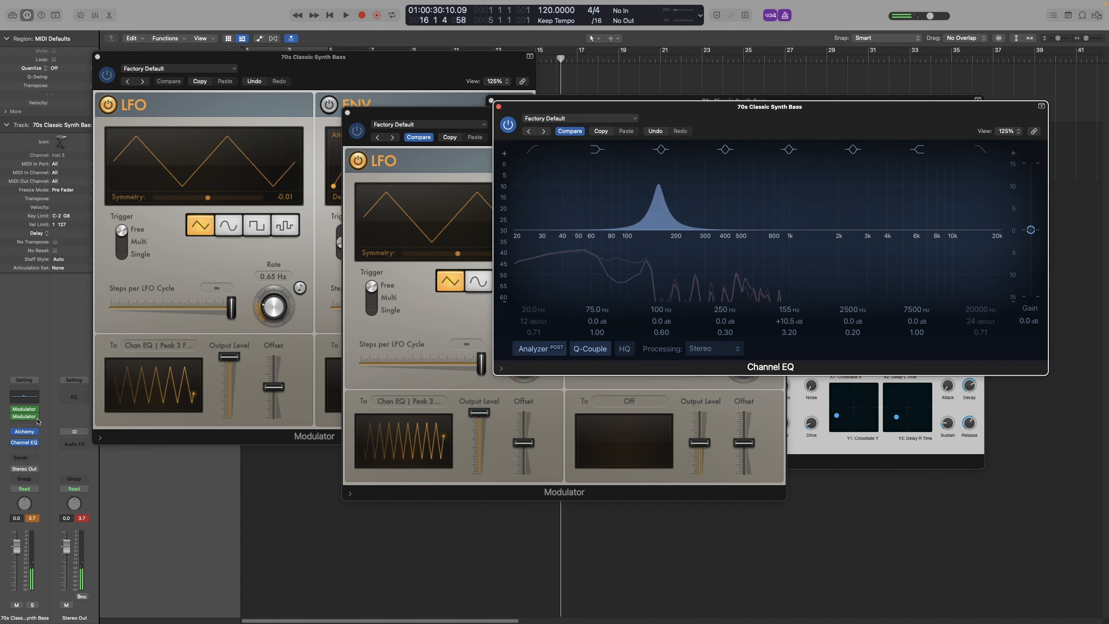
Remove the second Modulator from the bass track and switch off the remaining Modulator's LFO.
click(24, 424)
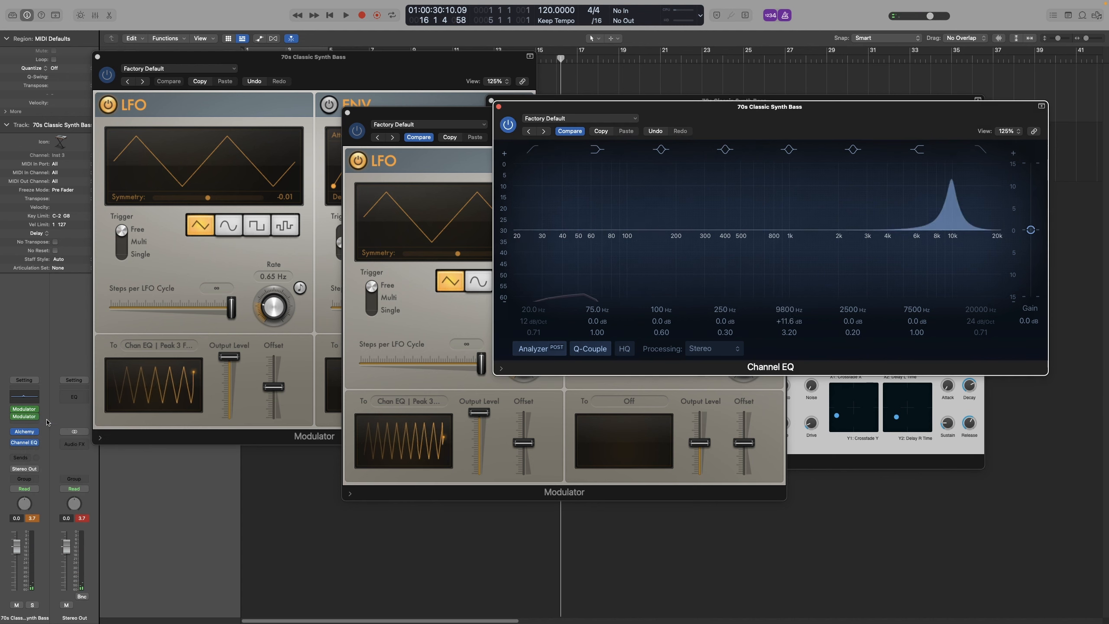
click(53, 421)
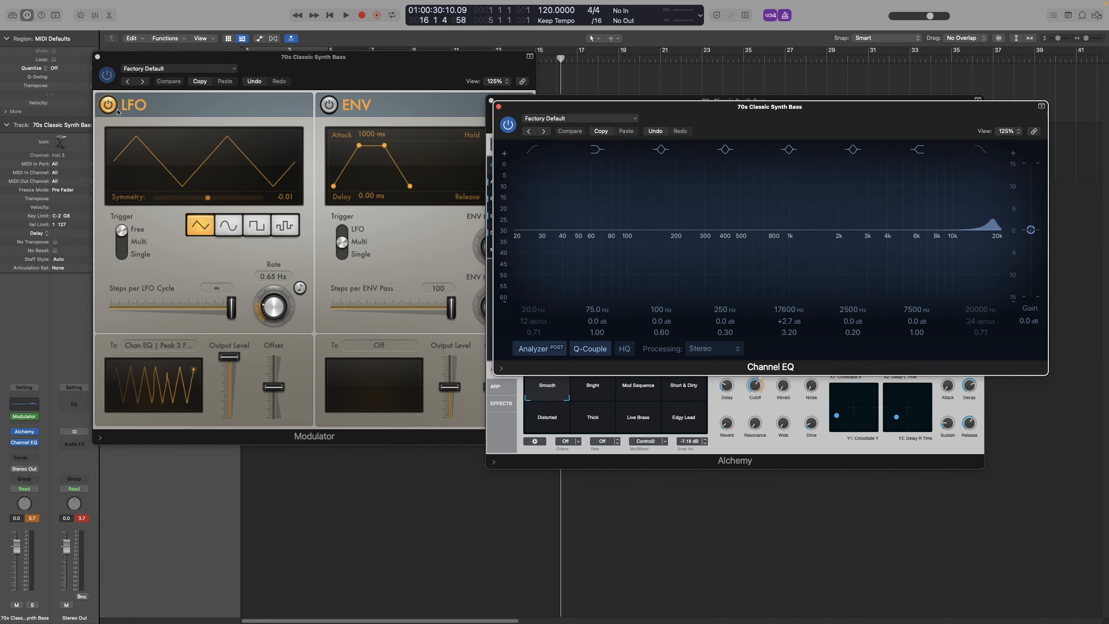
click(135, 137)
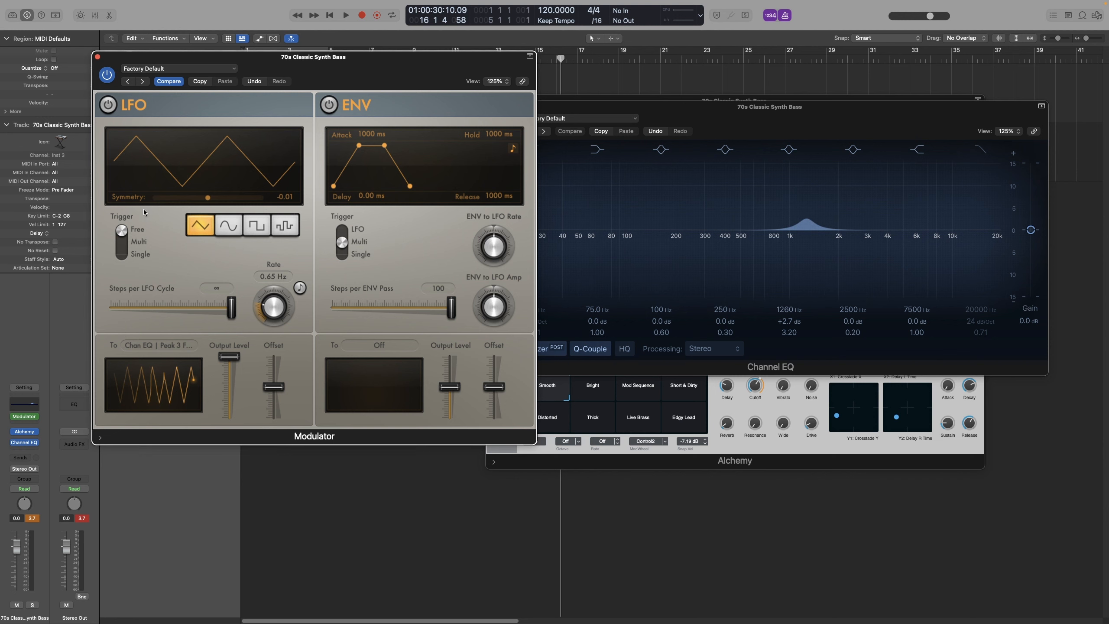
Set the LFO target to 1 Mod Wheel and bring the Alchemy window to the front.
click(153, 347)
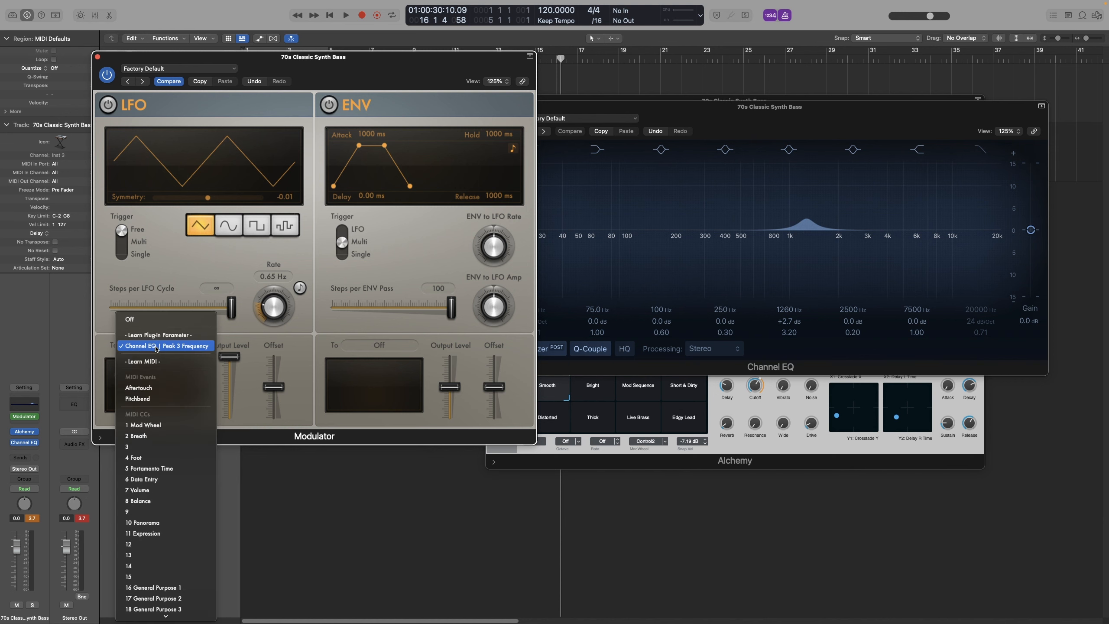
click(160, 426)
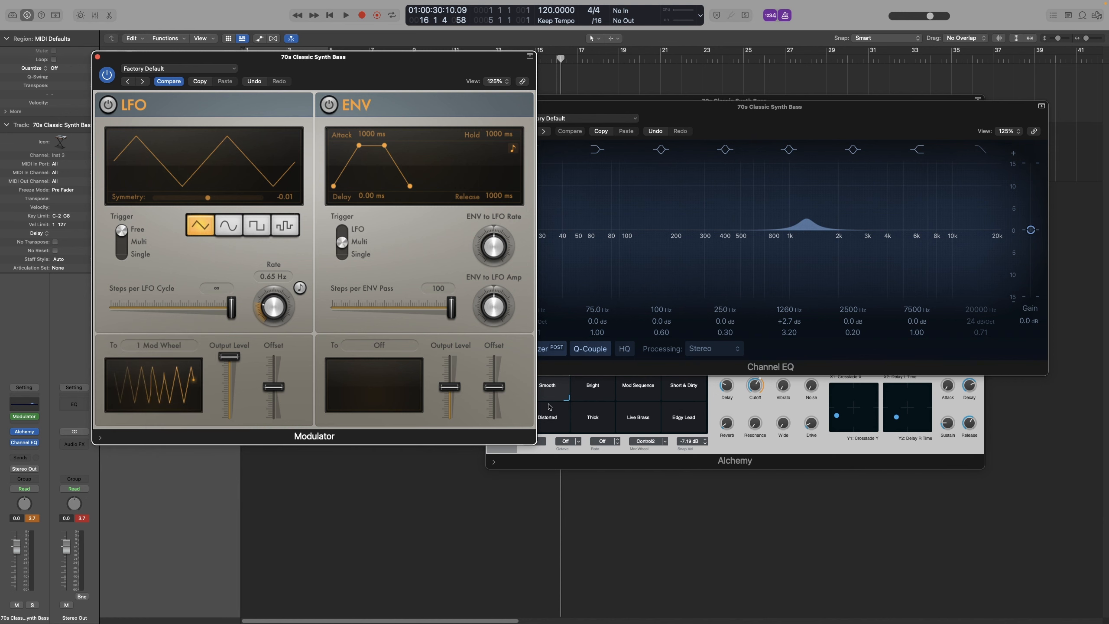
click(771, 406)
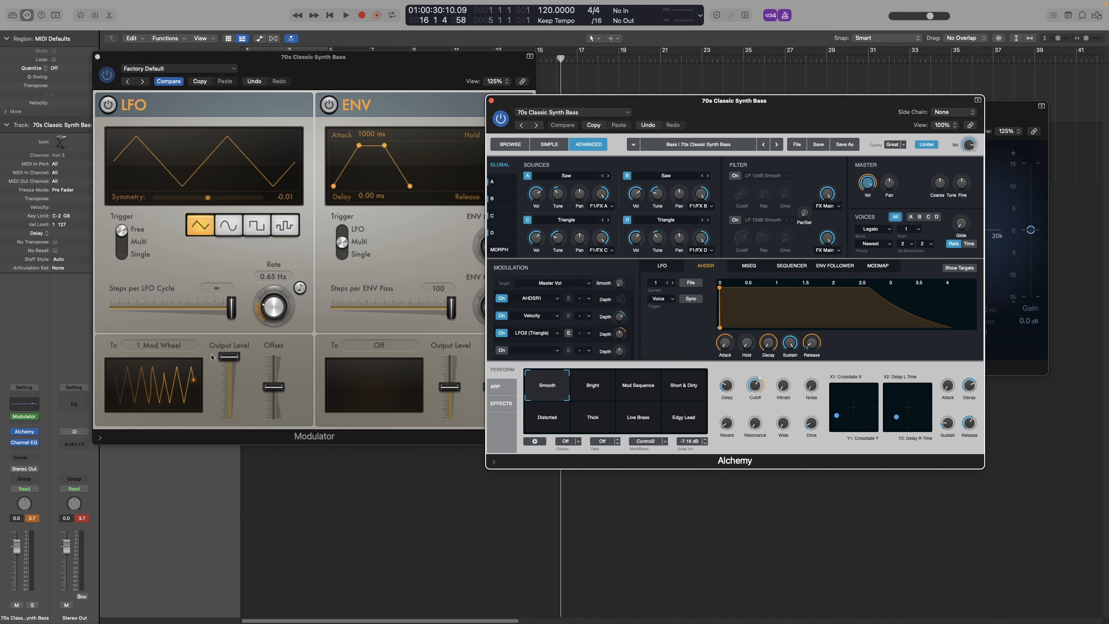
With the LFO switched back on at a 1.20 Hz Rate, lower its Output Level to 34% and reset the Stereo Out peak reading.
mouse_move(219, 361)
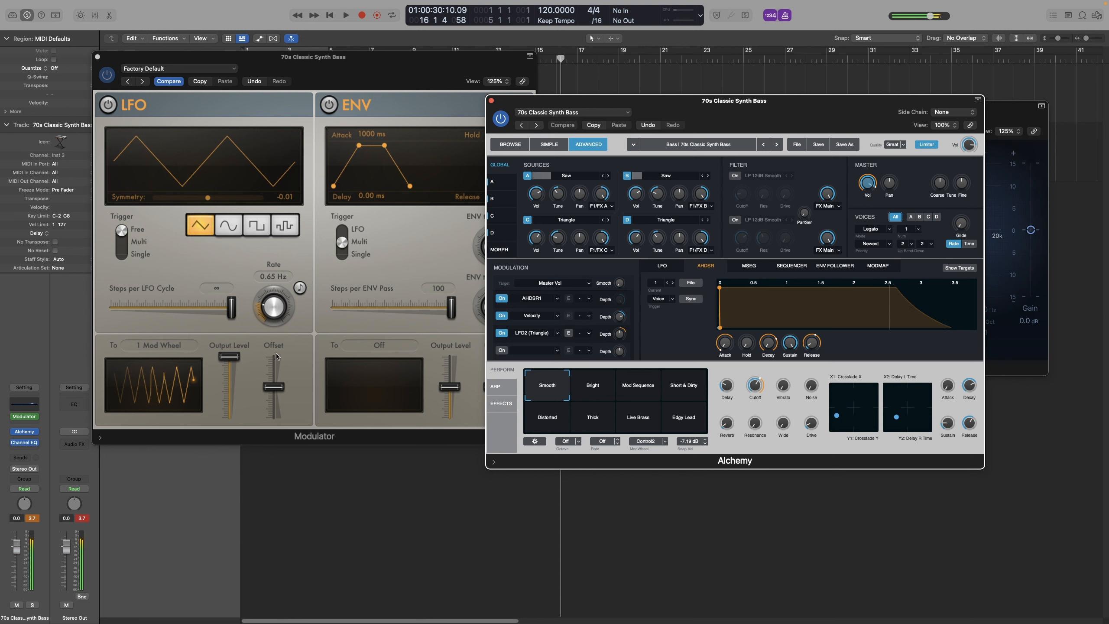
click(256, 381)
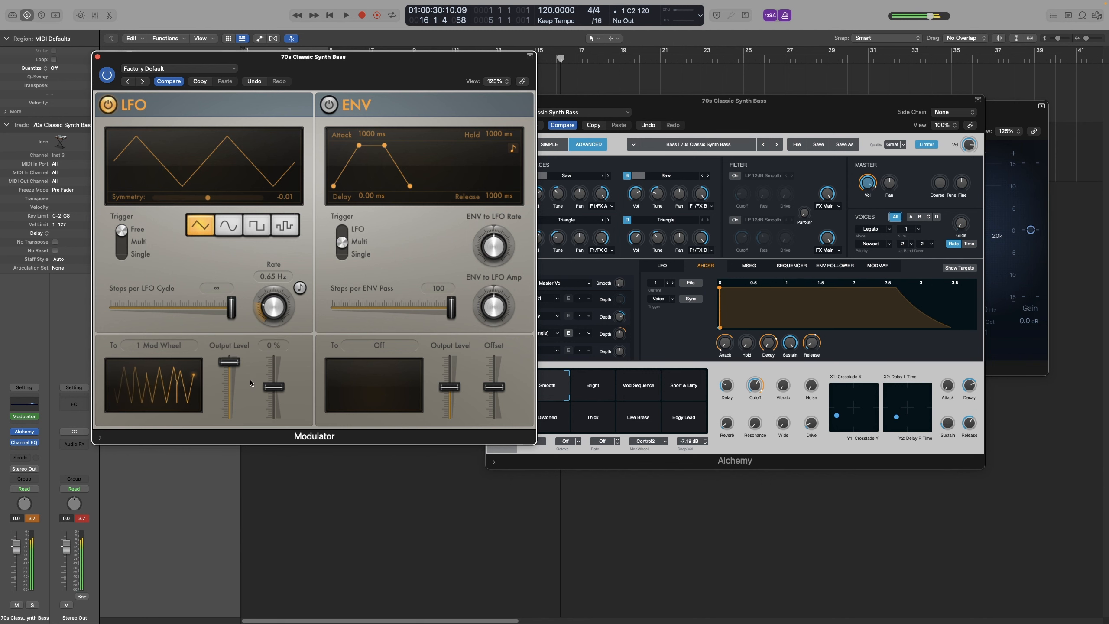
drag(232, 364, 235, 406)
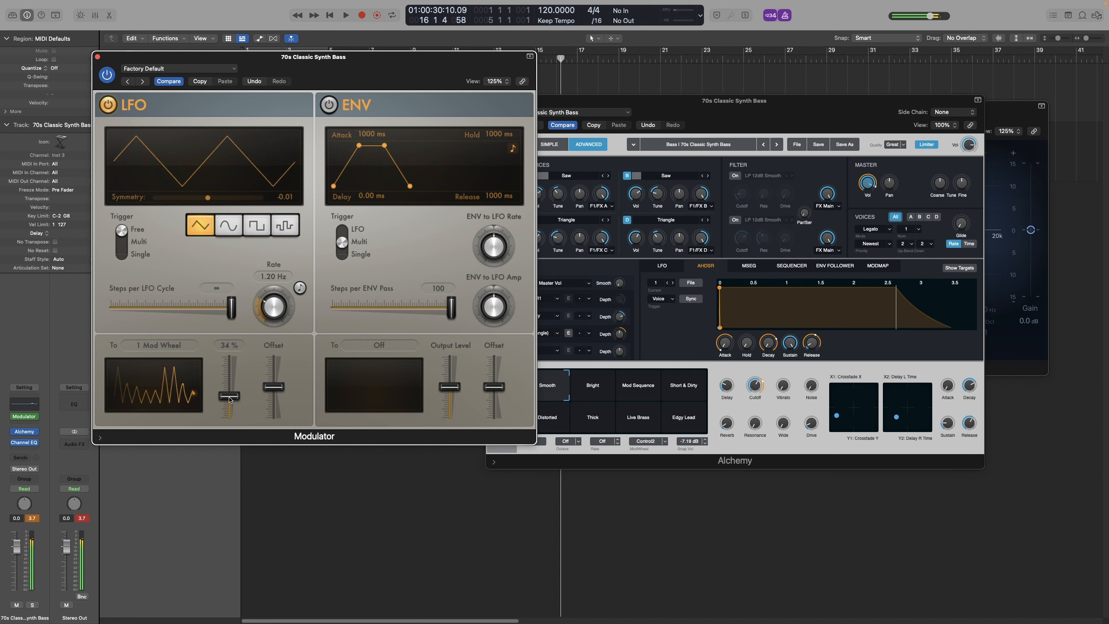
click(81, 518)
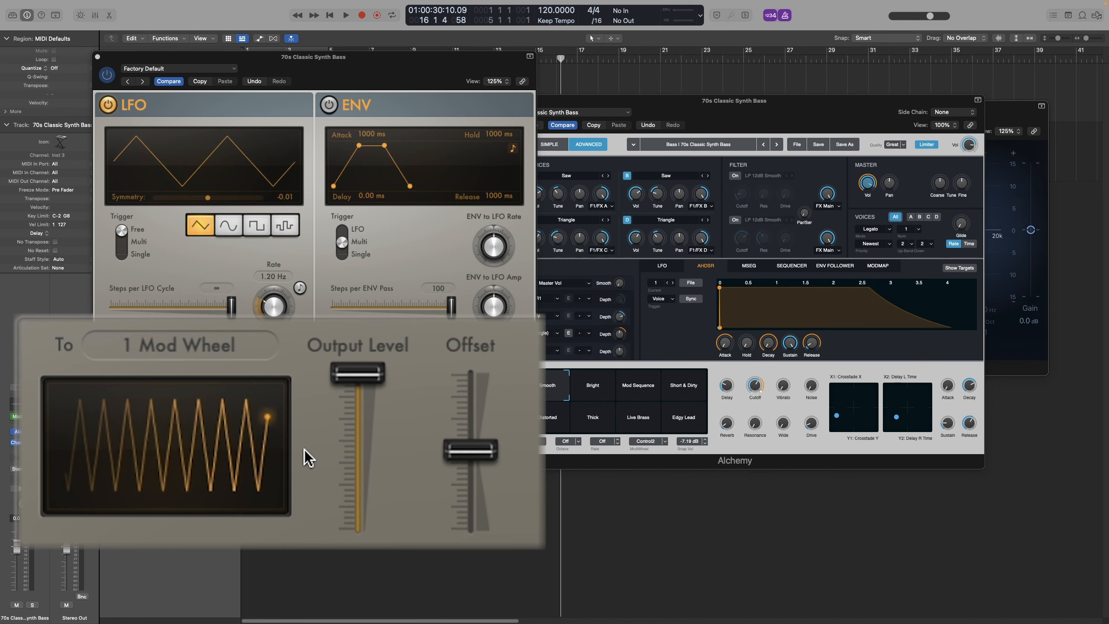
Raise the LFO Offset to 11% and then to 44%, and set the LFO Rate to 1.80 Hz.
mouse_move(458, 451)
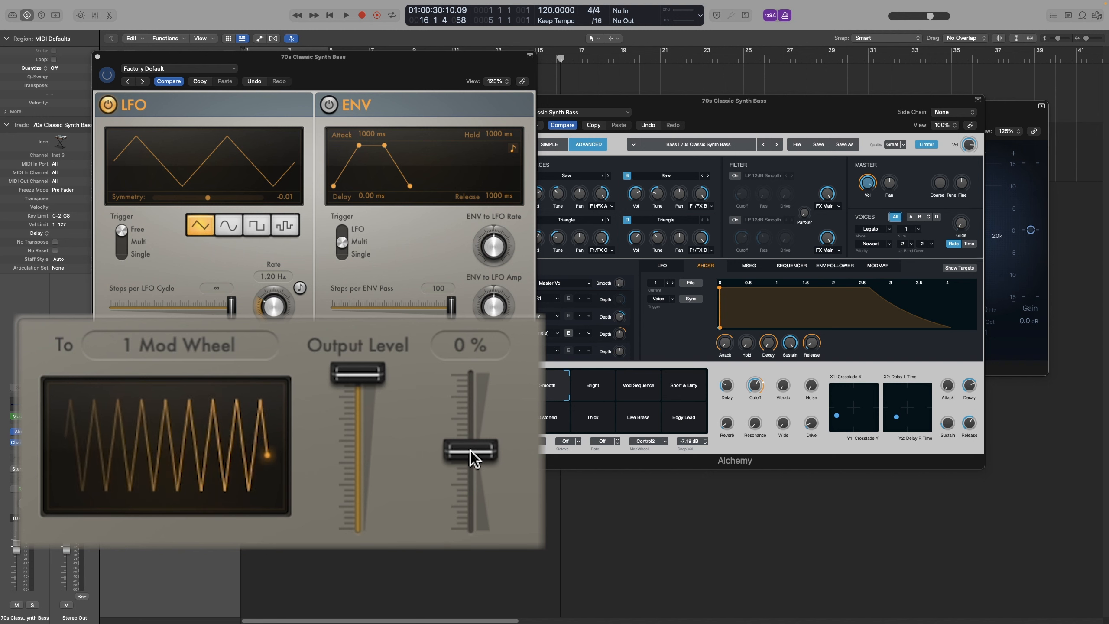
click(471, 451)
mouse_move(471, 452)
mouse_down()
mouse_move(485, 359)
mouse_move(472, 530)
mouse_move(474, 396)
mouse_move(487, 441)
mouse_up()
click(750, 419)
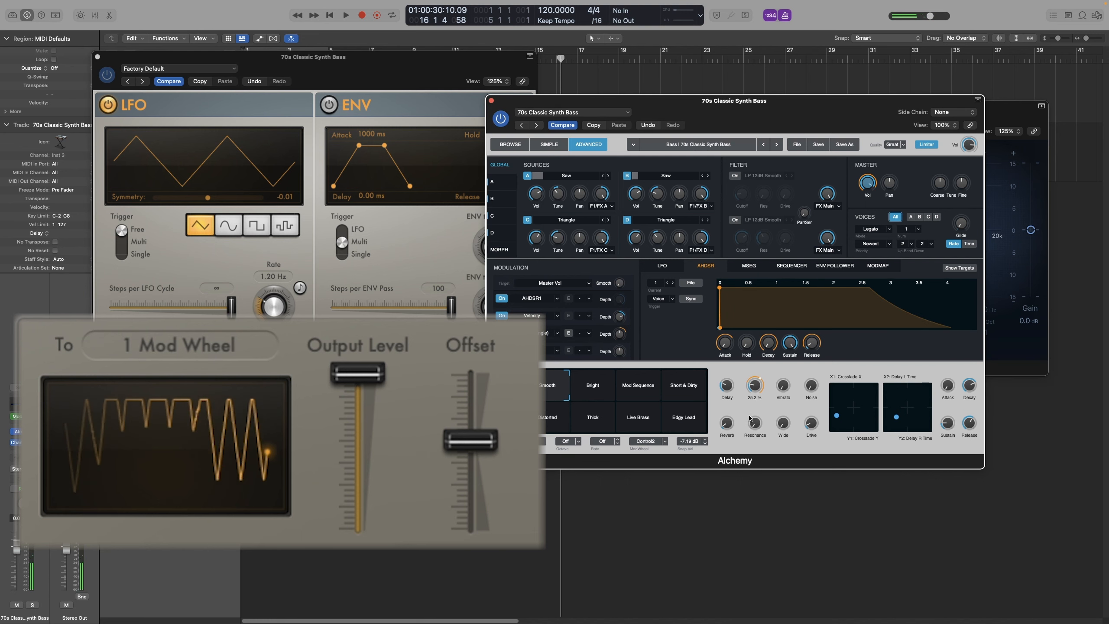
click(489, 441)
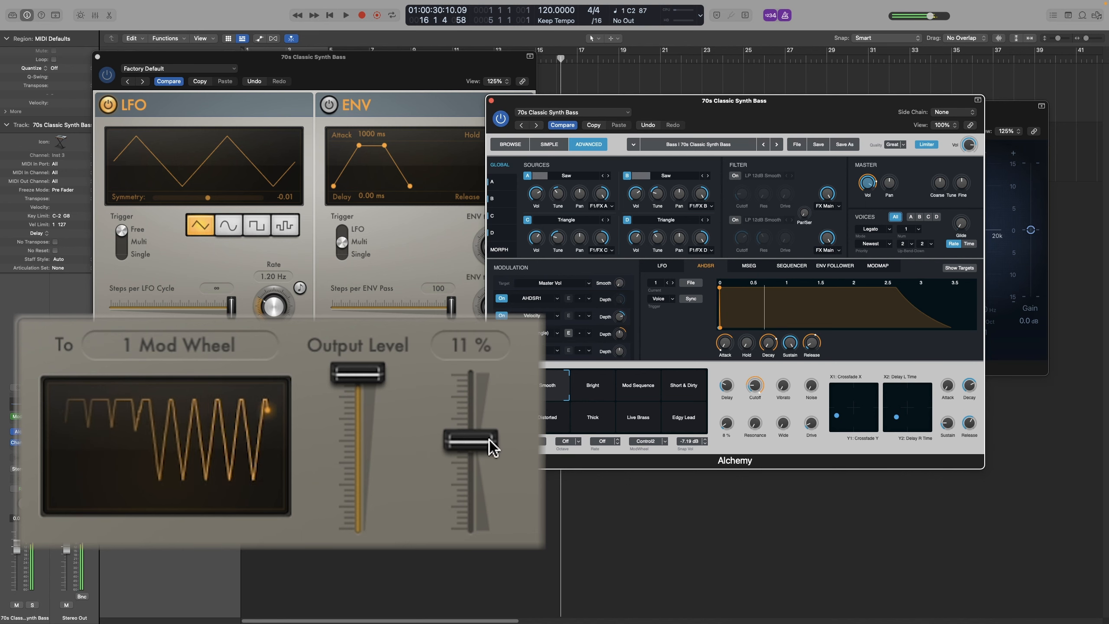
drag(489, 440, 489, 415)
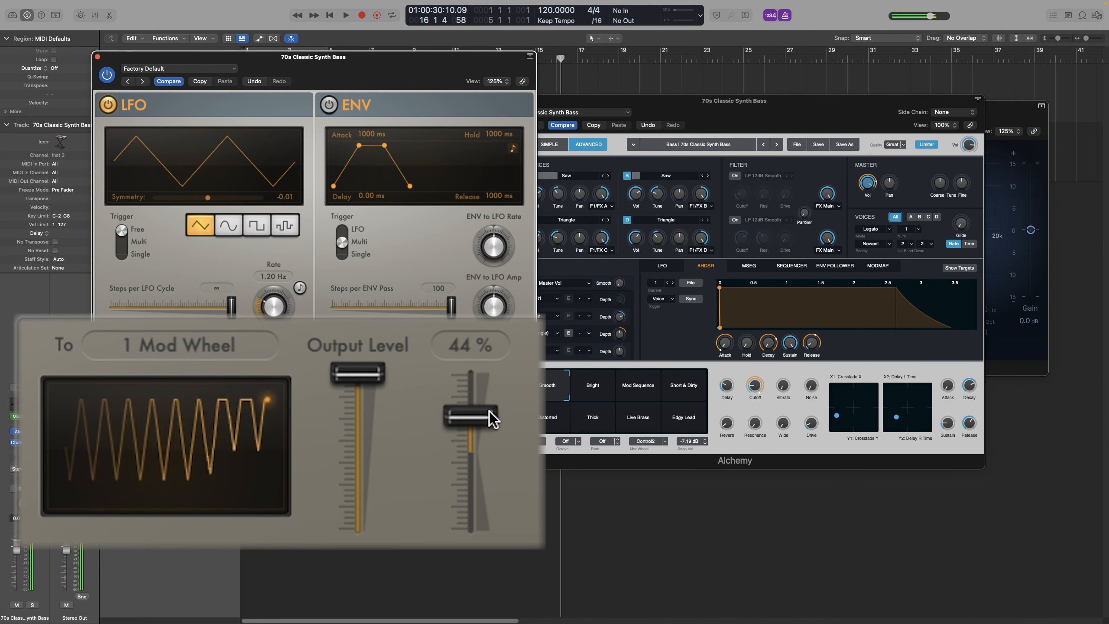
drag(273, 314, 273, 312)
click(491, 400)
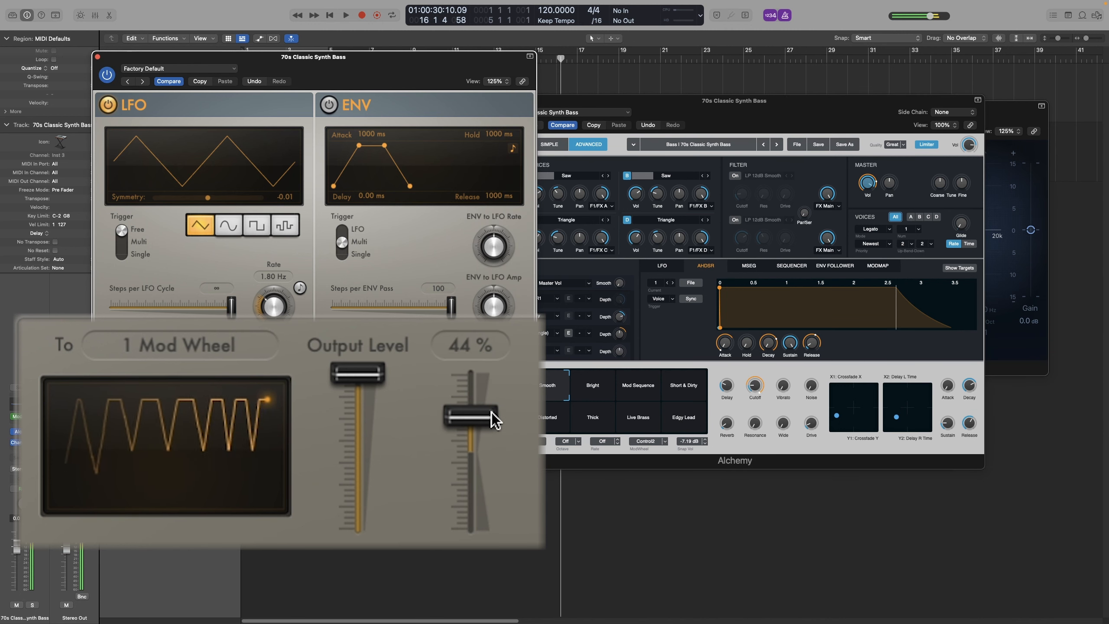
Bring the LFO Offset back near zero, raise it to 65% to compare Alchemy's Cutoff modulation, and pull it down into negative values.
drag(492, 413, 480, 444)
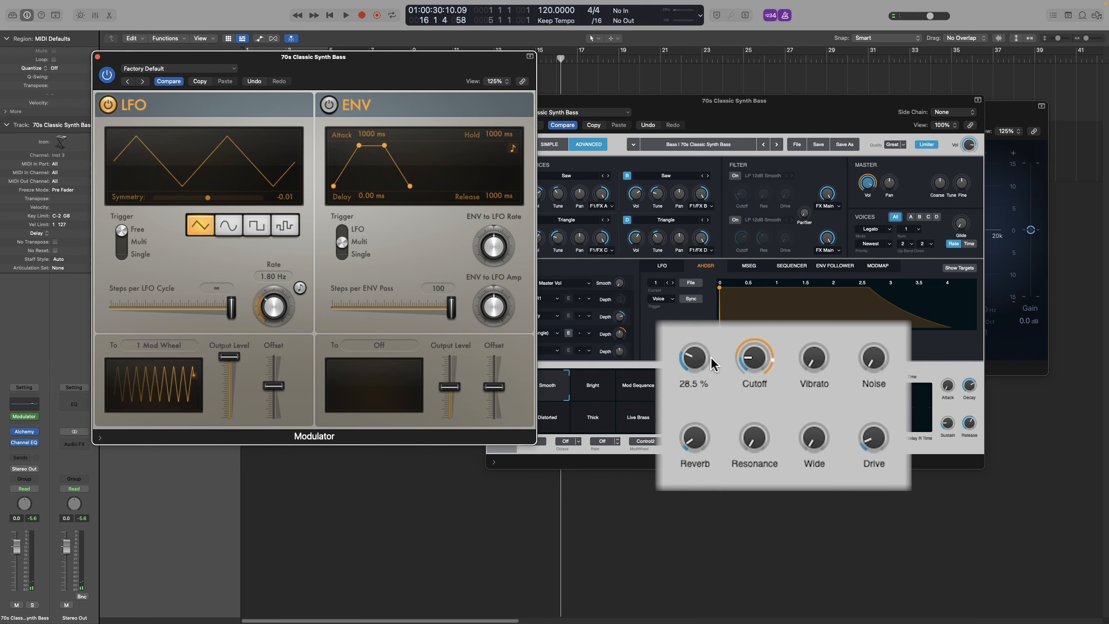
drag(273, 386, 278, 370)
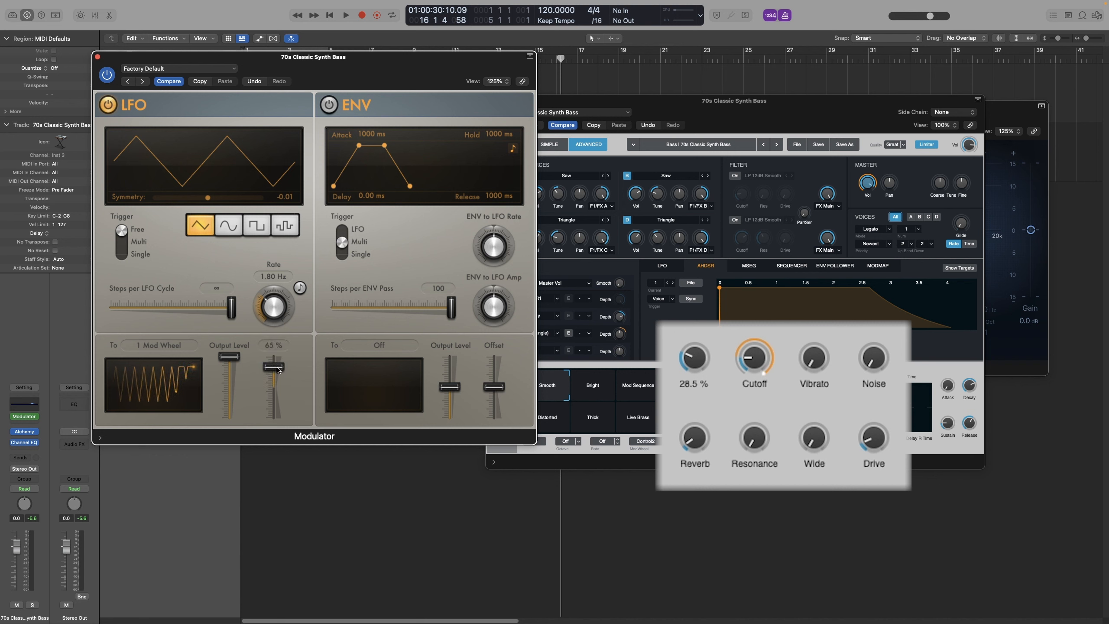
mouse_move(778, 359)
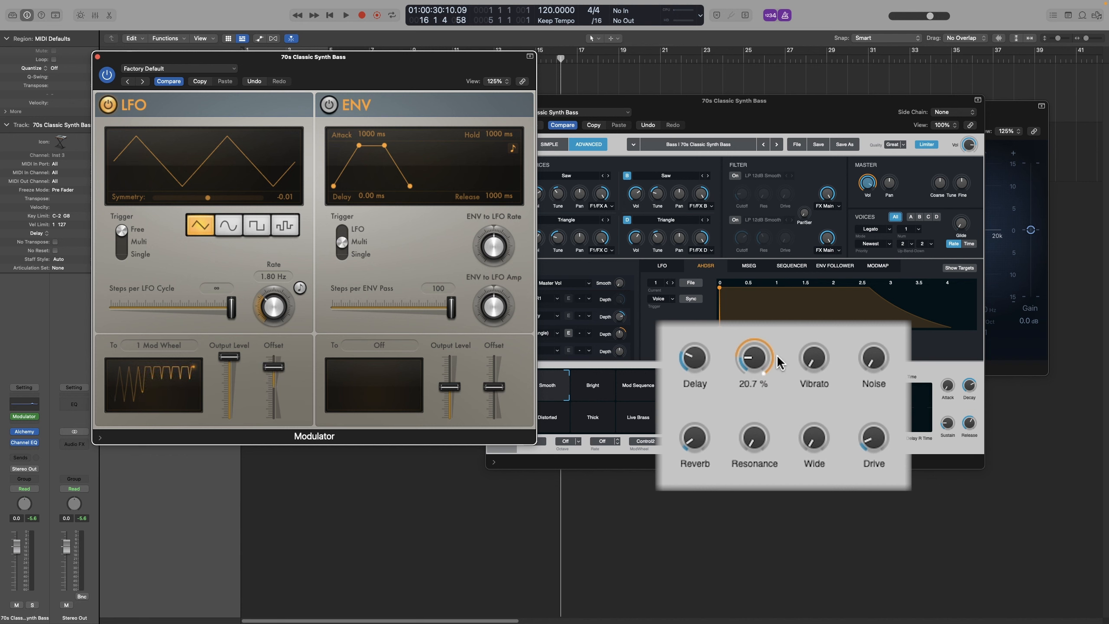
drag(275, 367, 275, 397)
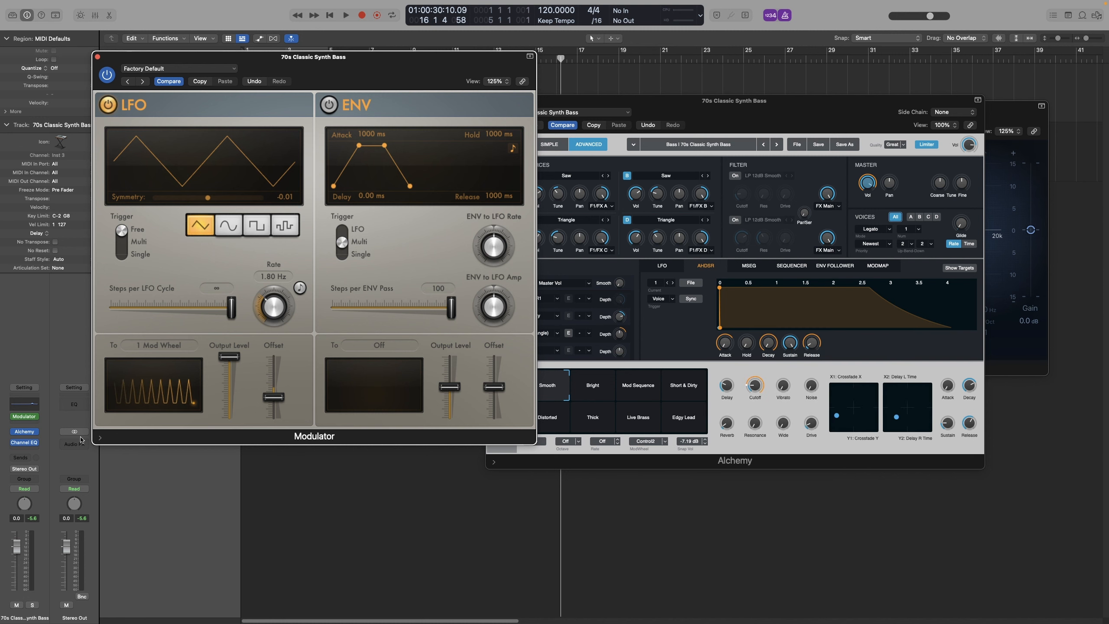
Reveal the Modulator's extended parameters and look through the MIDI Channel choices, keeping Auto.
click(101, 439)
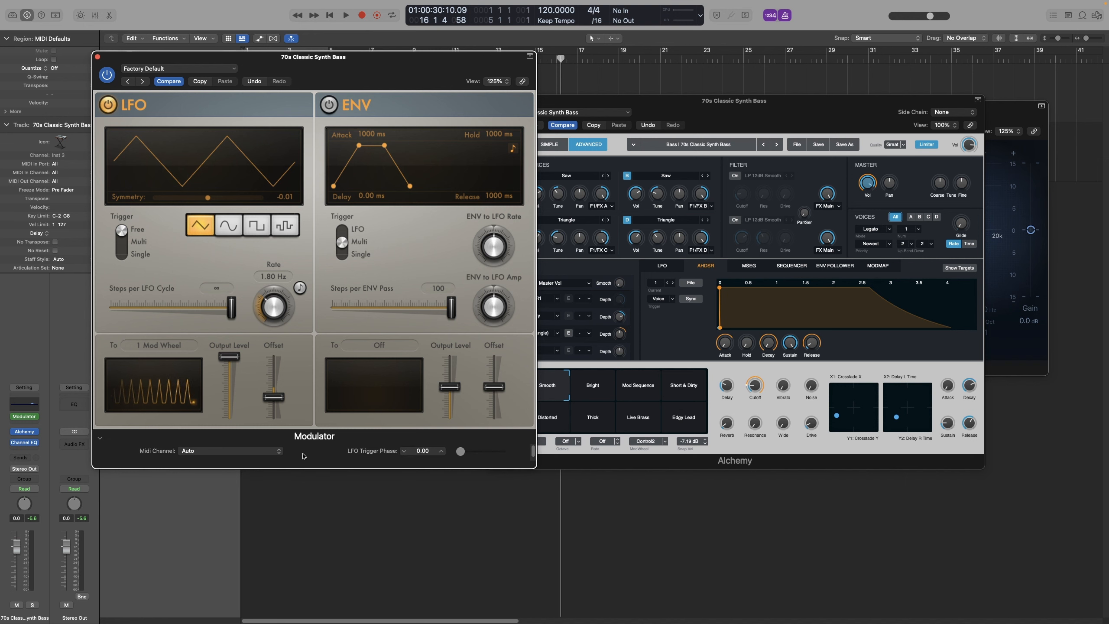
click(280, 454)
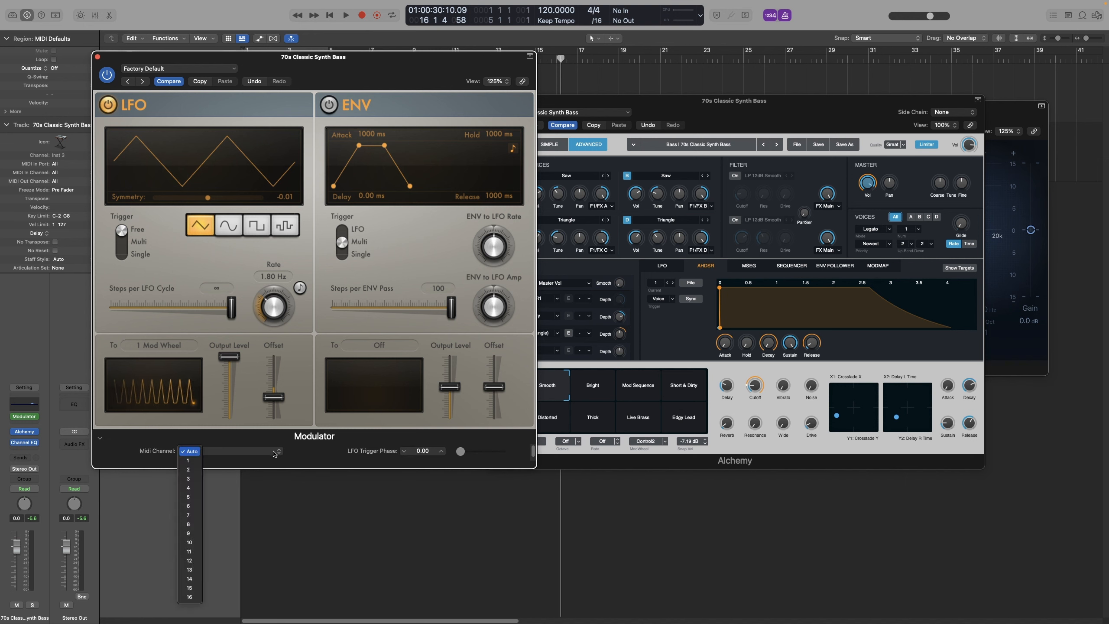
click(318, 458)
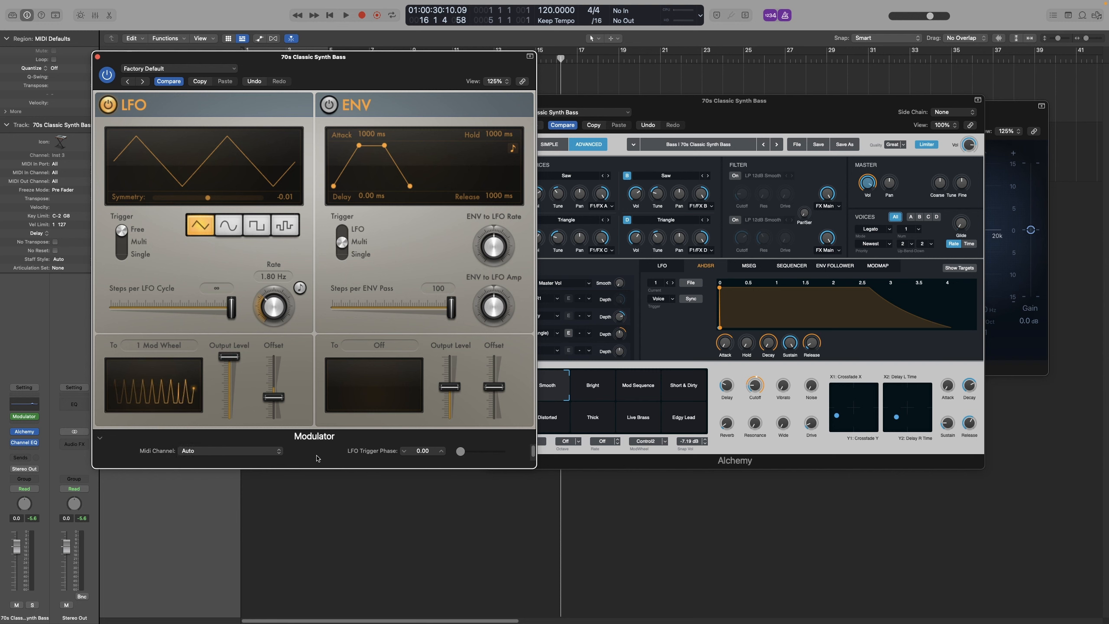